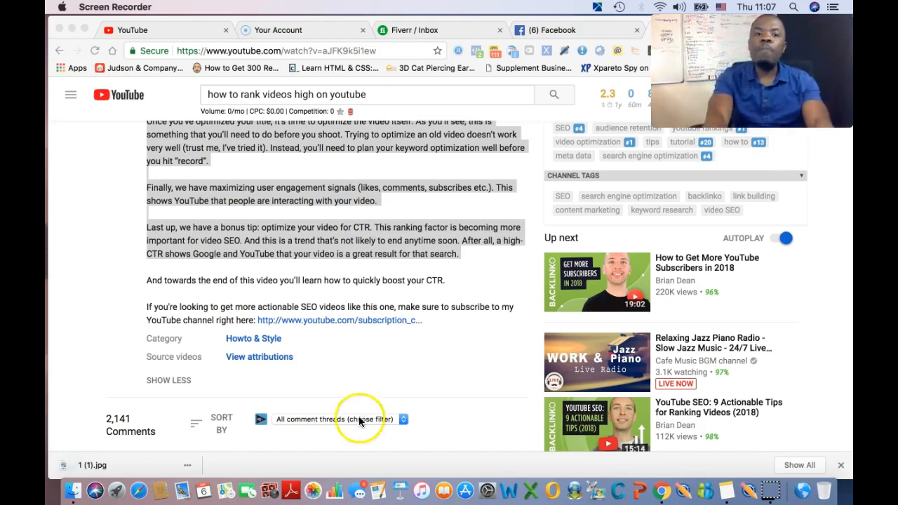
scroll(460, 259, up, 15)
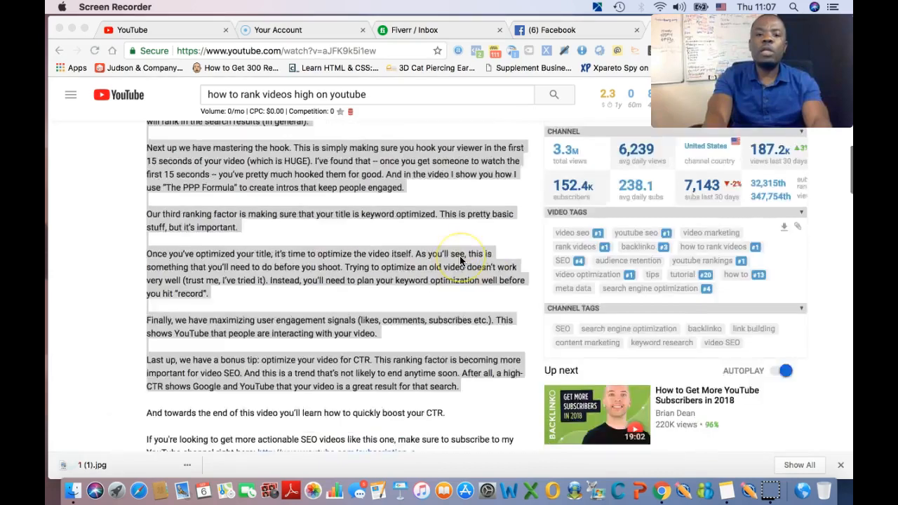
scroll(461, 260, down, 10)
scroll(461, 261, down, 4)
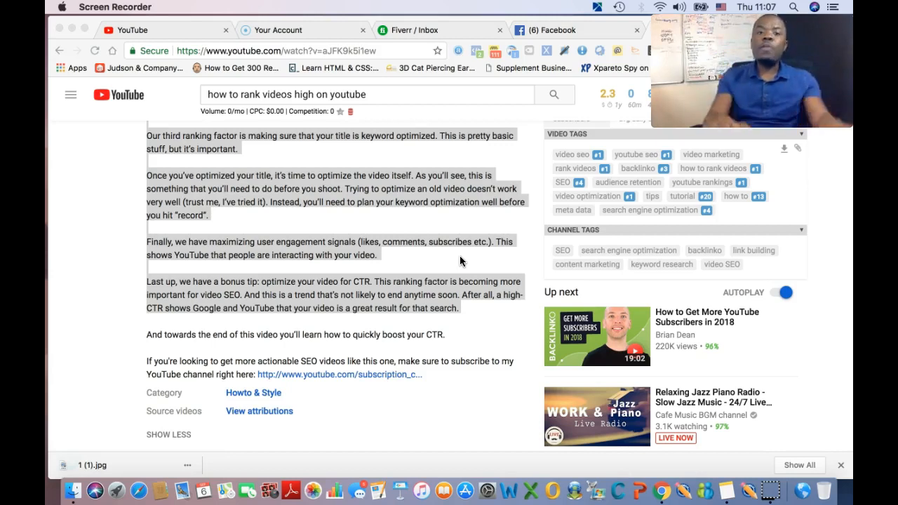
- Go to the uploaded video's Info & Settings page and review its title, description and tags fields
click(162, 31)
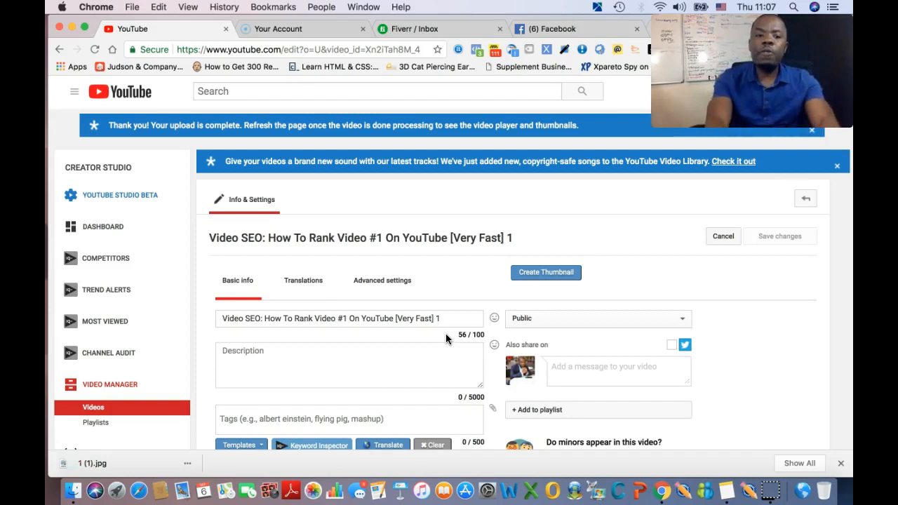
click(440, 354)
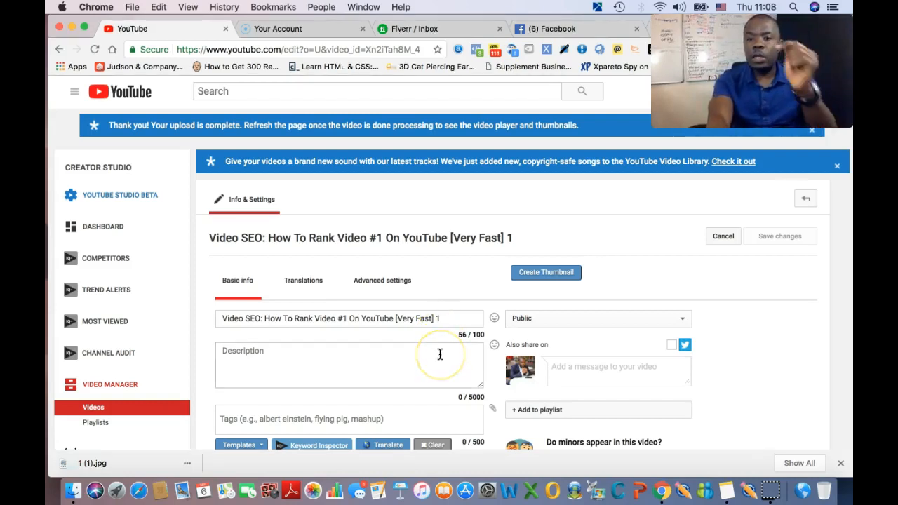
scroll(440, 354, down, 5)
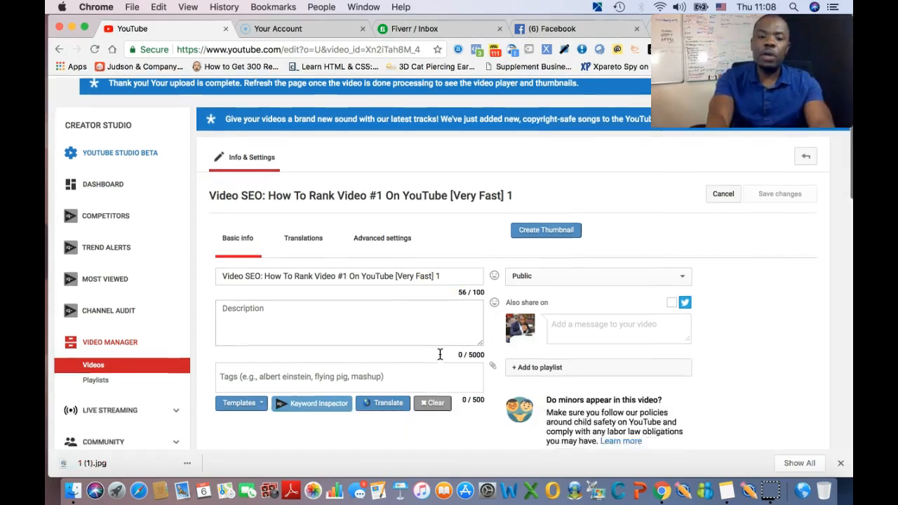
scroll(440, 355, up, 3)
scroll(440, 354, up, 2)
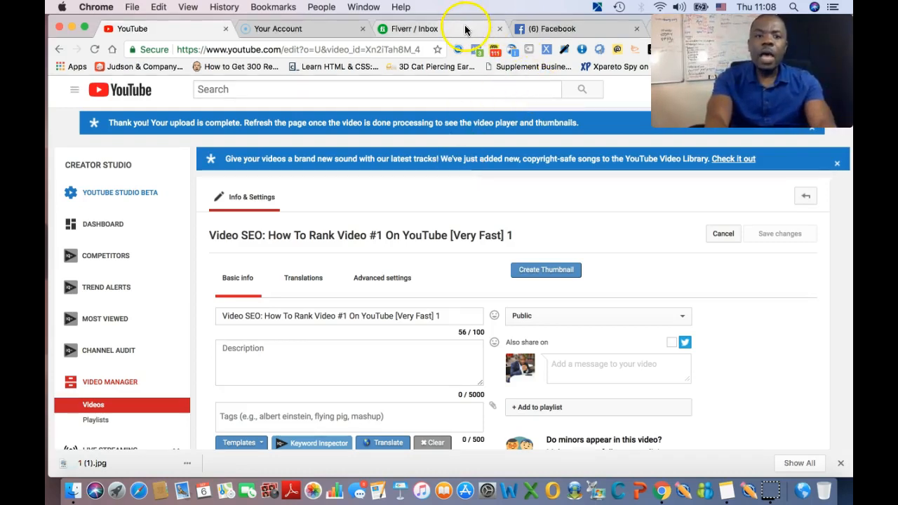
- Load youtube.com in place of the open Facebook page
click(574, 29)
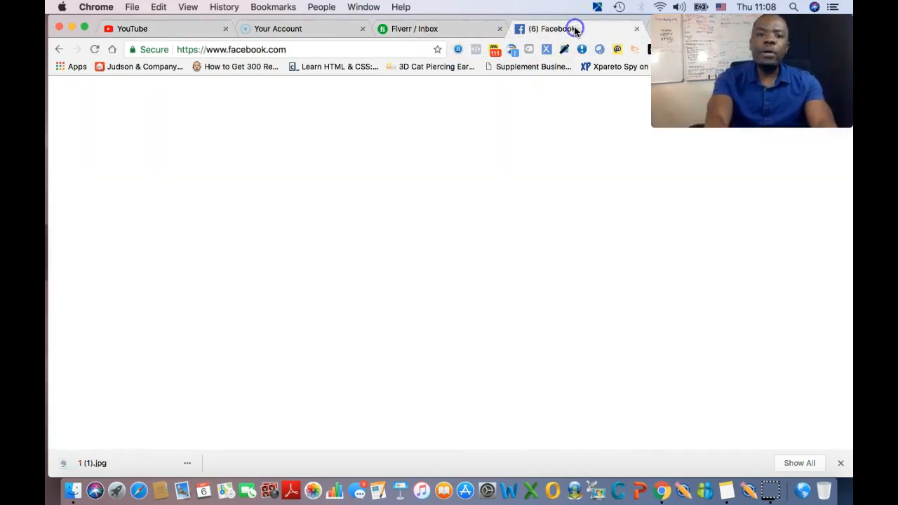
click(386, 50)
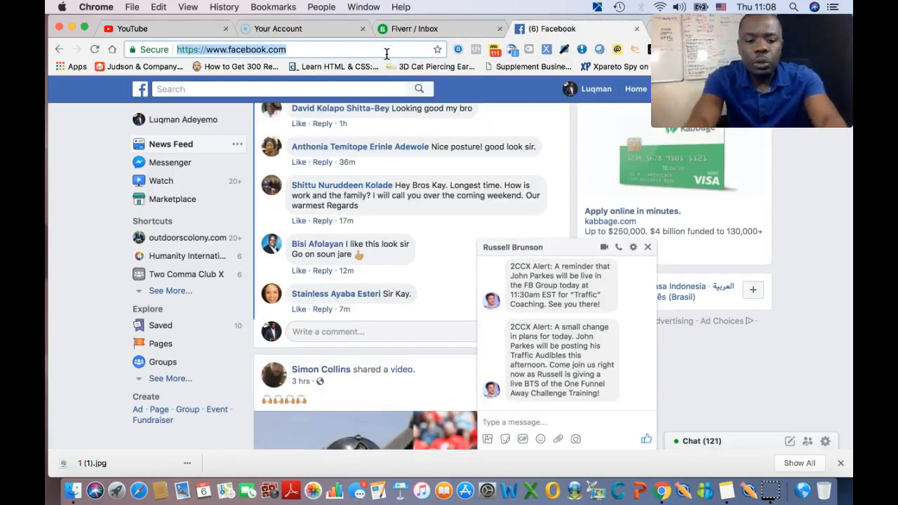
text(youtube.com)
key(Return)
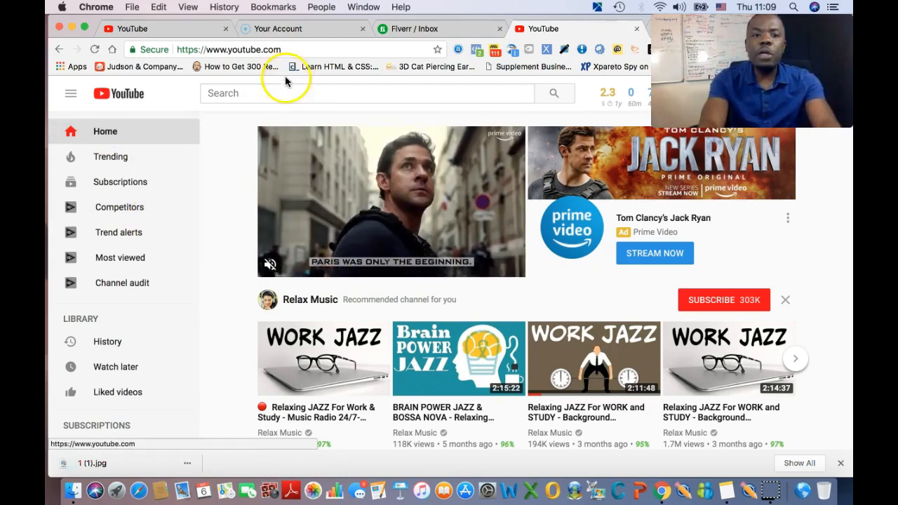
- Enter "how to rank video" in the YouTube search to bring up keyword suggestions
click(293, 47)
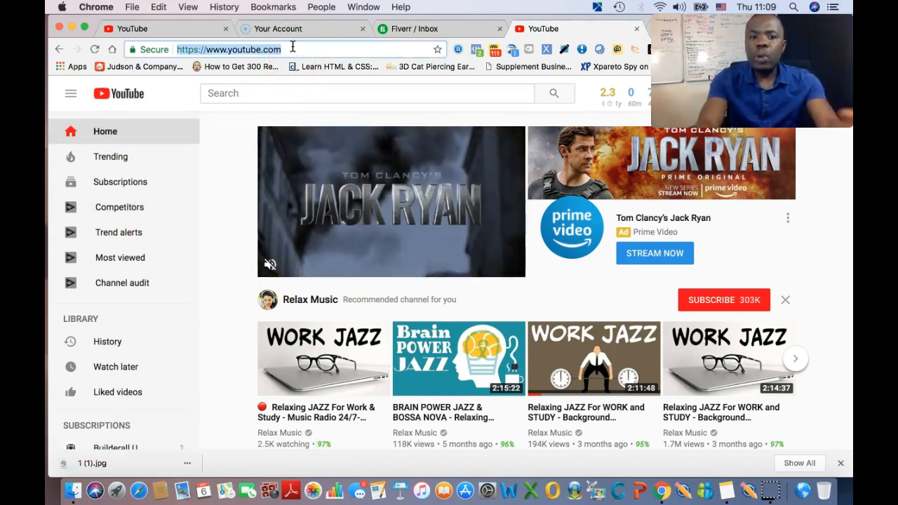
click(295, 93)
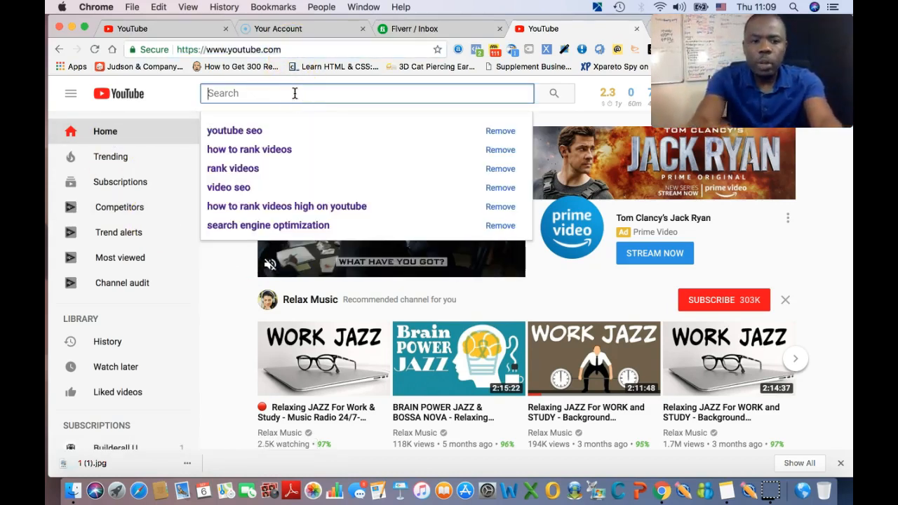
text(how )
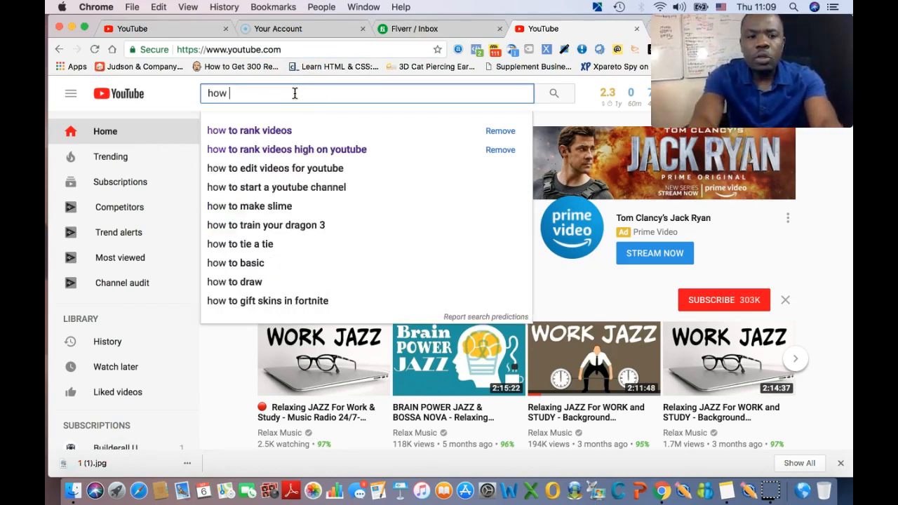
text(to r)
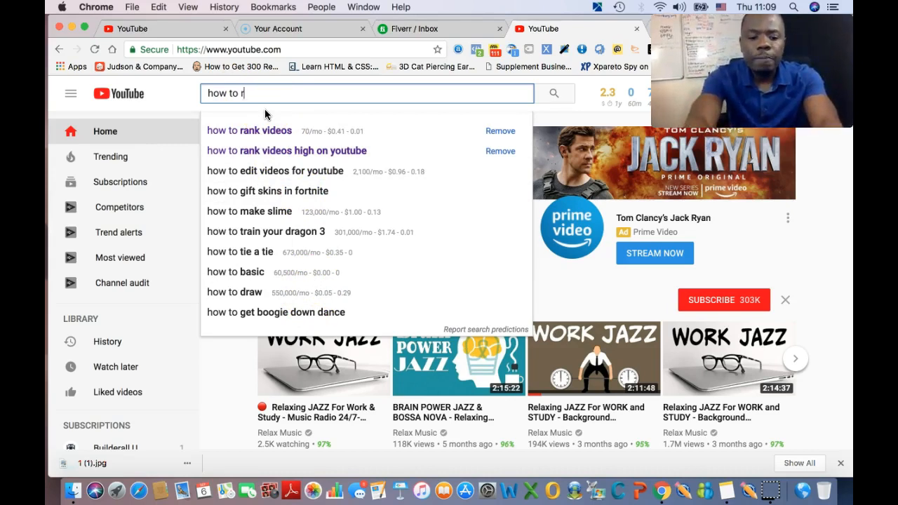
text(ank video)
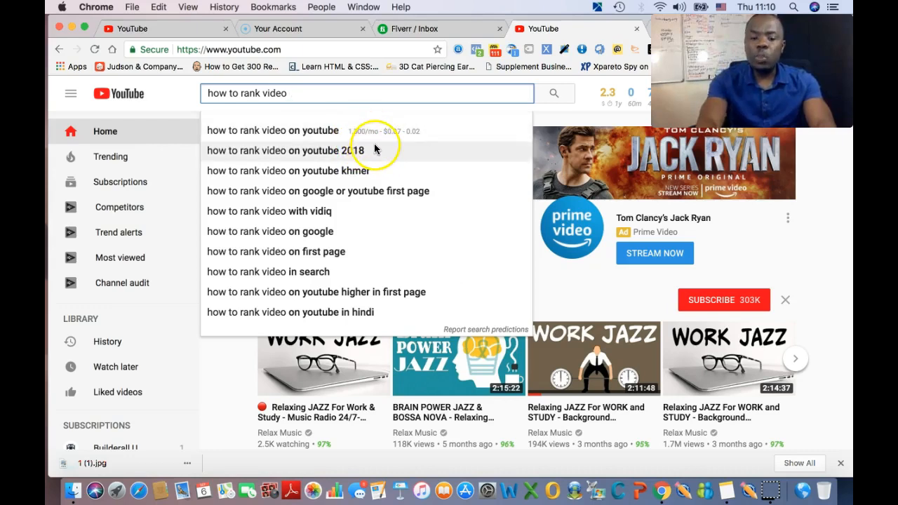
- Switch to Notes and move its window below the YouTube search box, keeping the keyword note in view
click(727, 493)
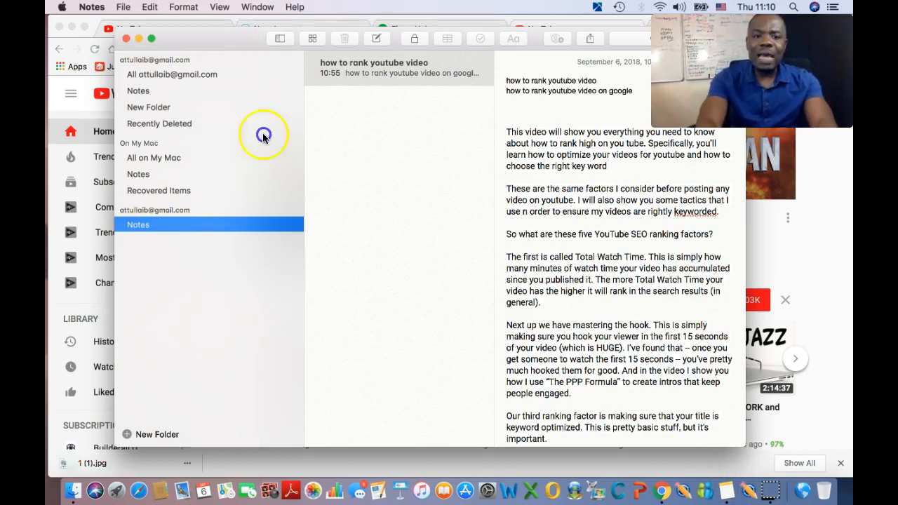
click(508, 123)
drag(535, 30, 491, 150)
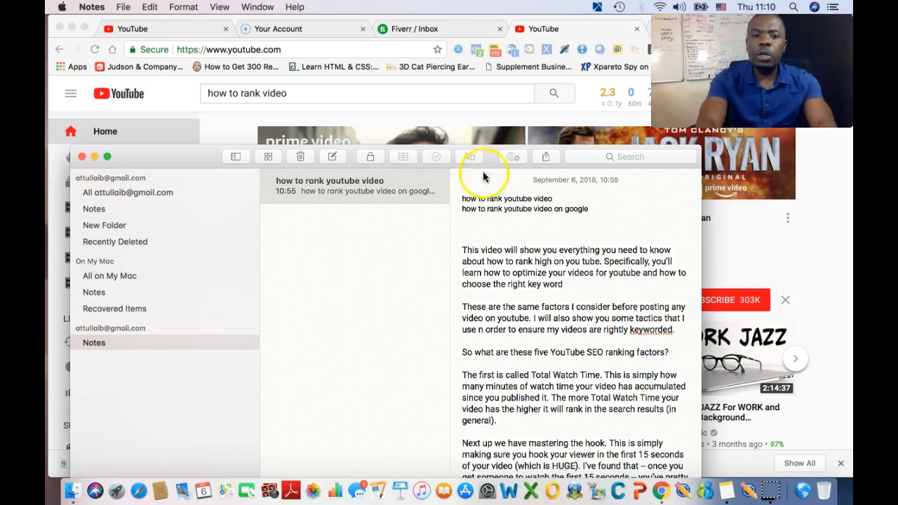
- Redisplay the suggestions for "how to rank video" and add "how to videos on youtube" below the note's first keyword line
click(308, 100)
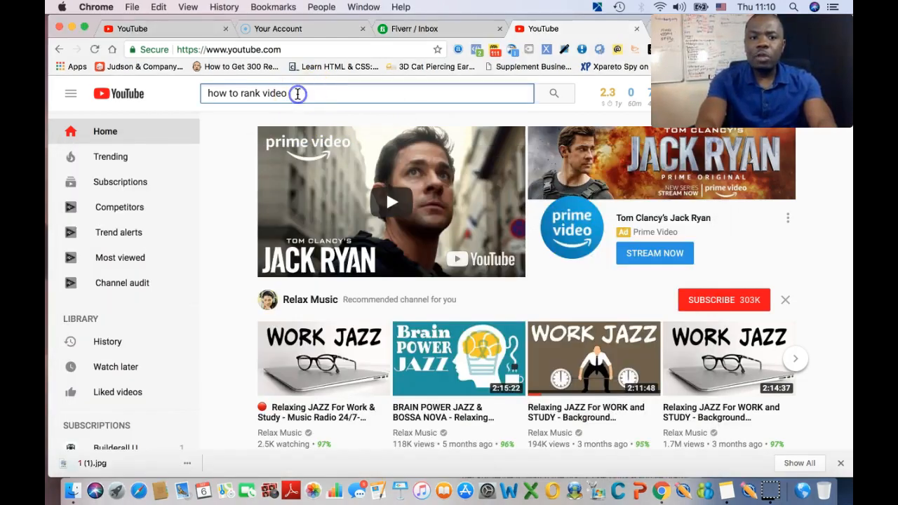
key(BackSpace)
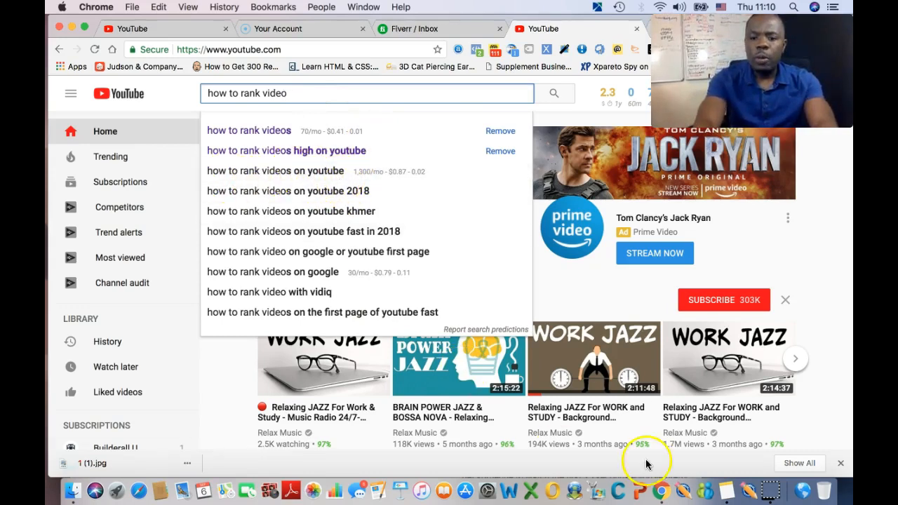
click(726, 491)
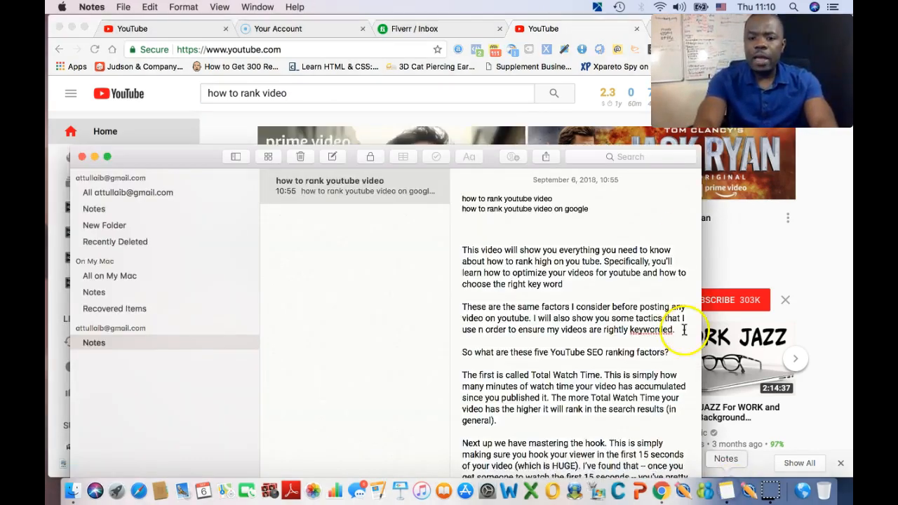
click(568, 198)
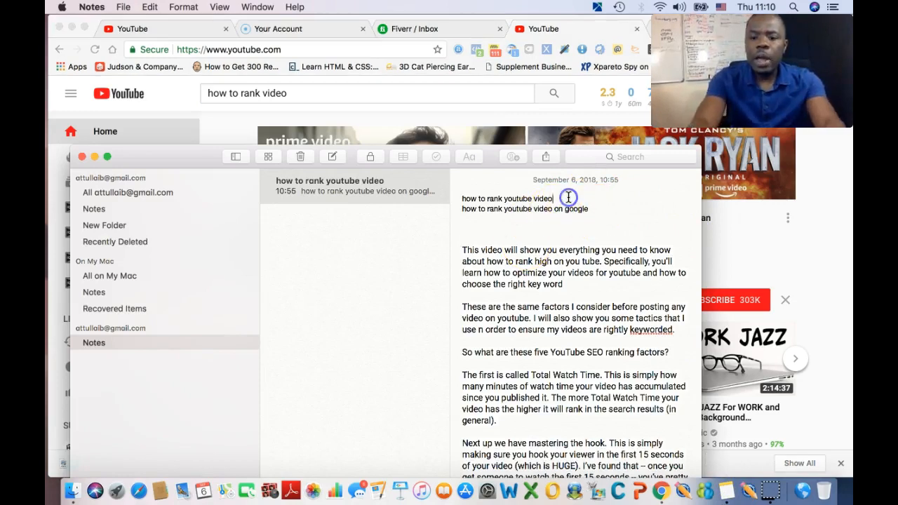
key(Return)
text(how r)
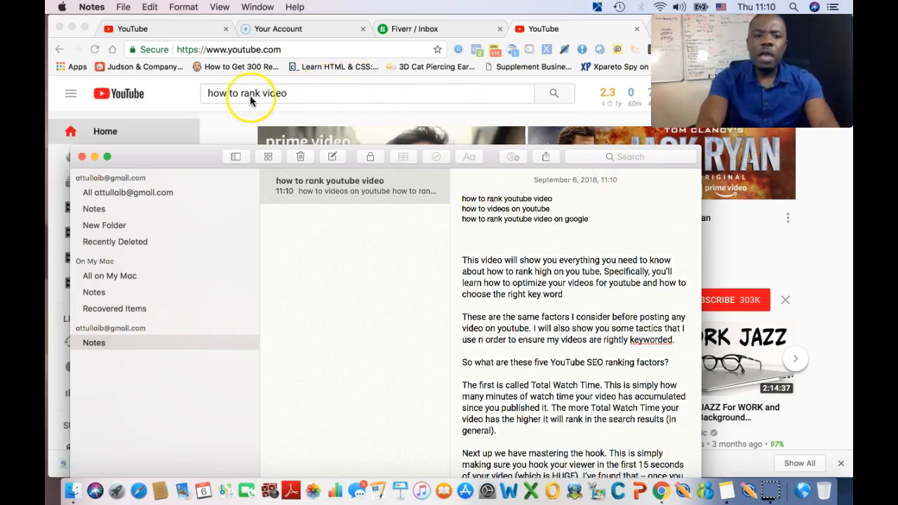
- Return to YouTube in Chrome and search for the suggested phrase "how to rank videos on youtube"
click(231, 129)
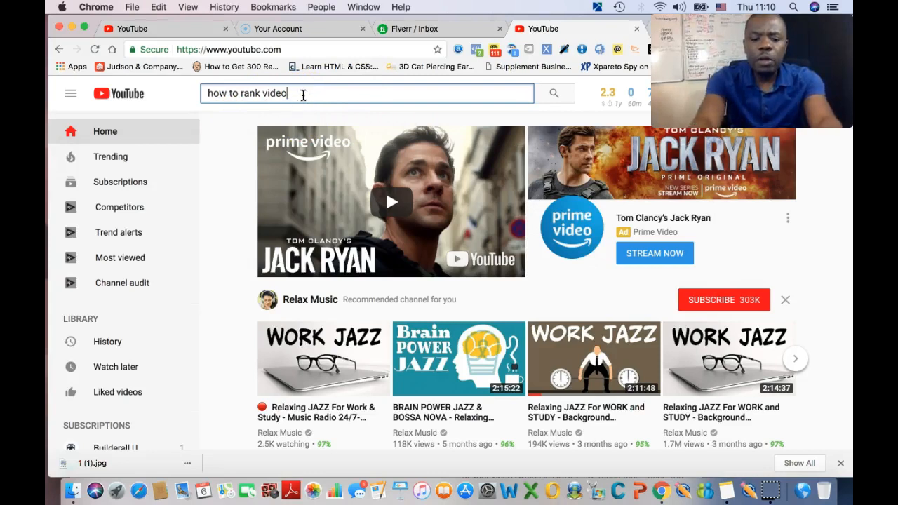
text(s on)
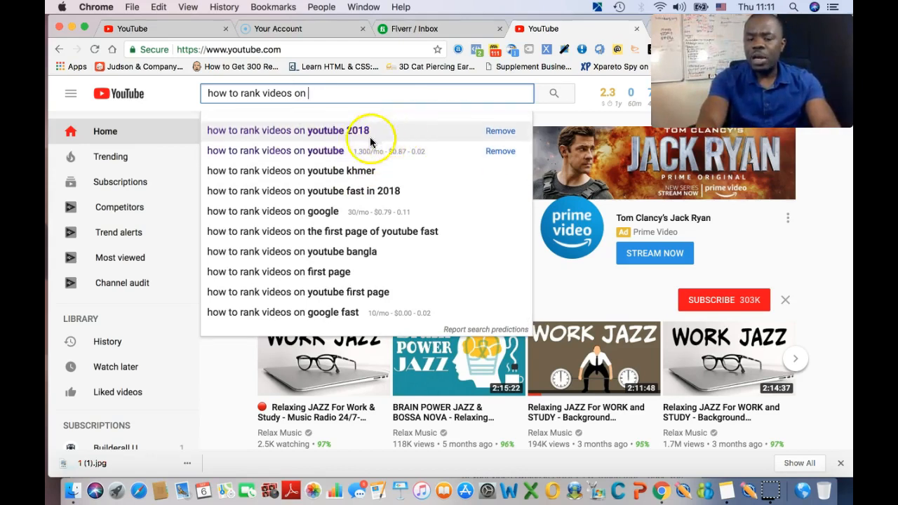
click(307, 152)
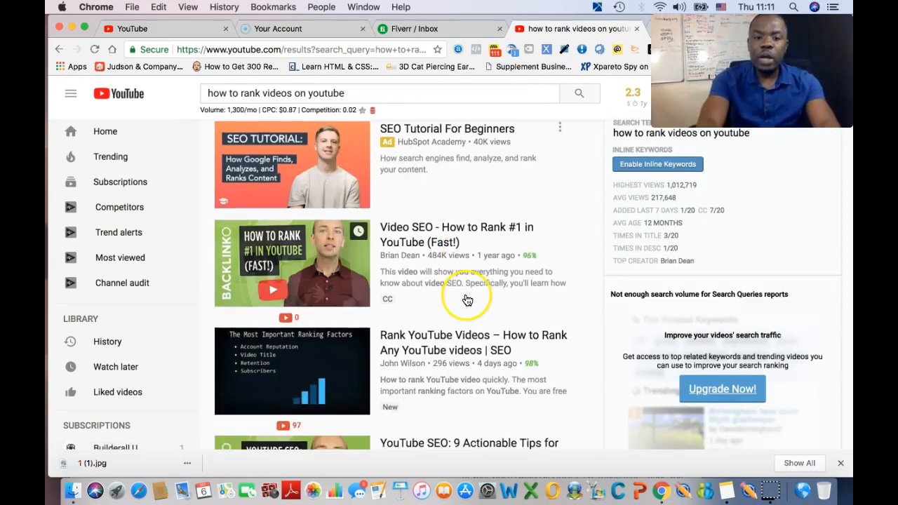
- Examine the search results' titles, view counts, subscriber counts and ages, along with the vidIQ keyword statistics
scroll(465, 302, down, 2)
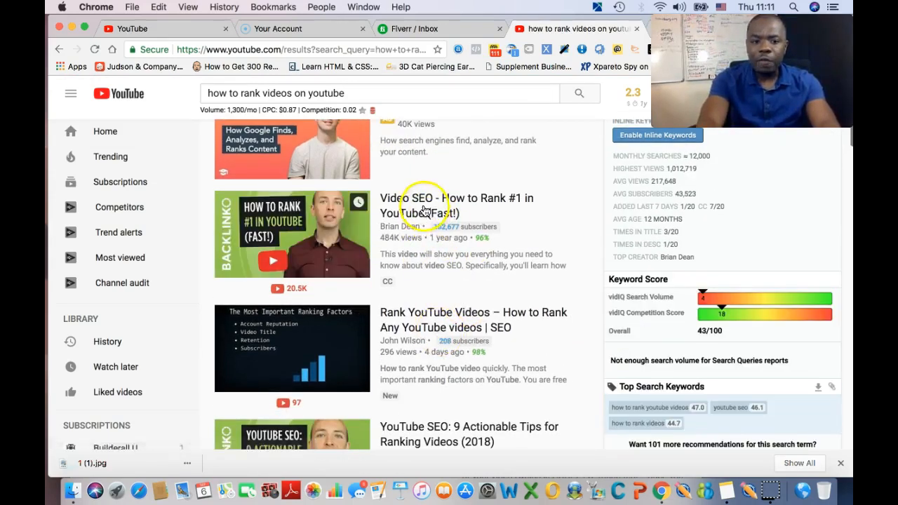
scroll(423, 312, down, 1)
scroll(429, 318, up, 2)
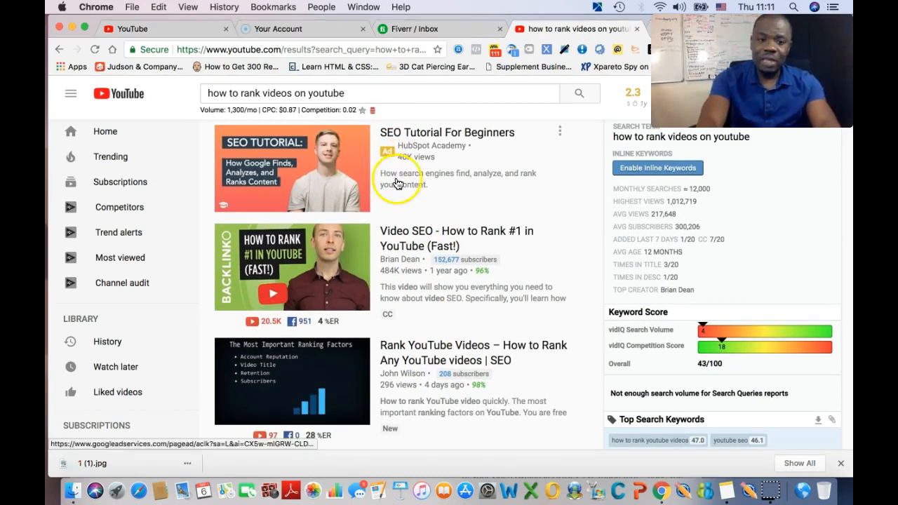
scroll(433, 254, down, 1)
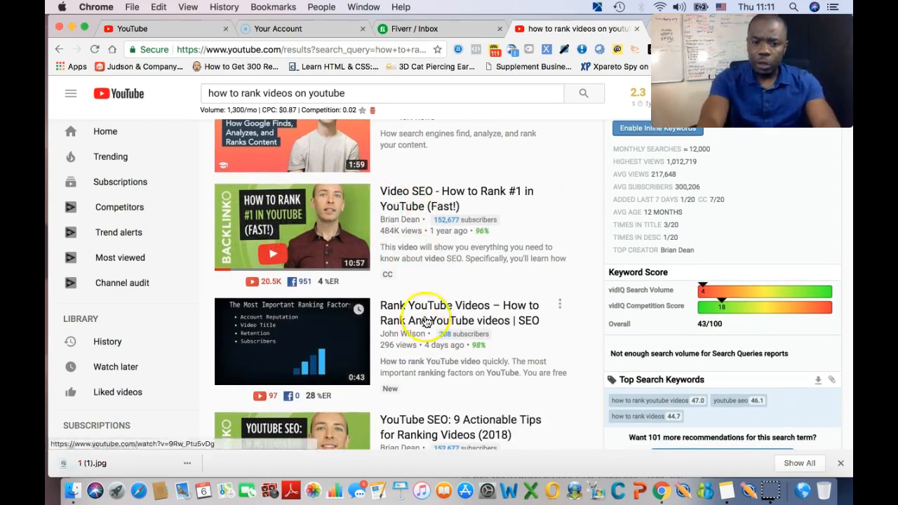
scroll(408, 281, down, 1)
scroll(407, 281, down, 1)
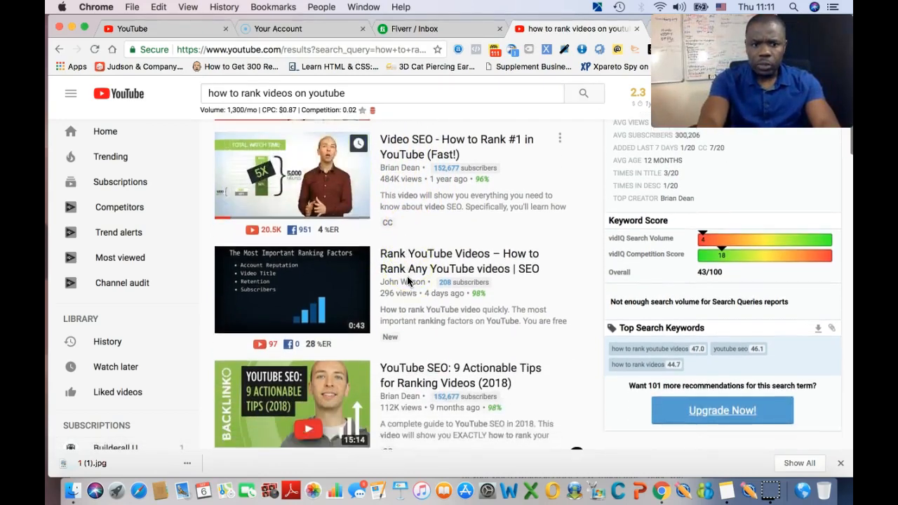
scroll(408, 281, up, 1)
scroll(325, 198, down, 3)
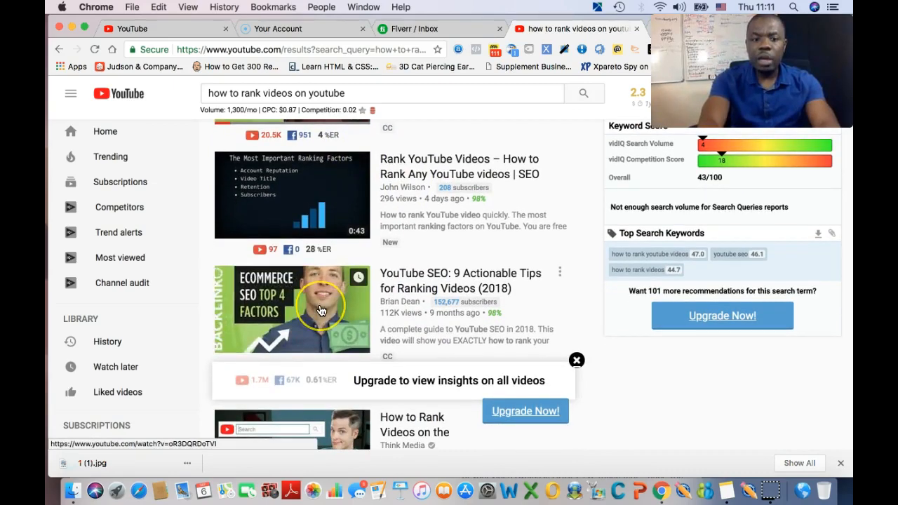
scroll(320, 311, down, 10)
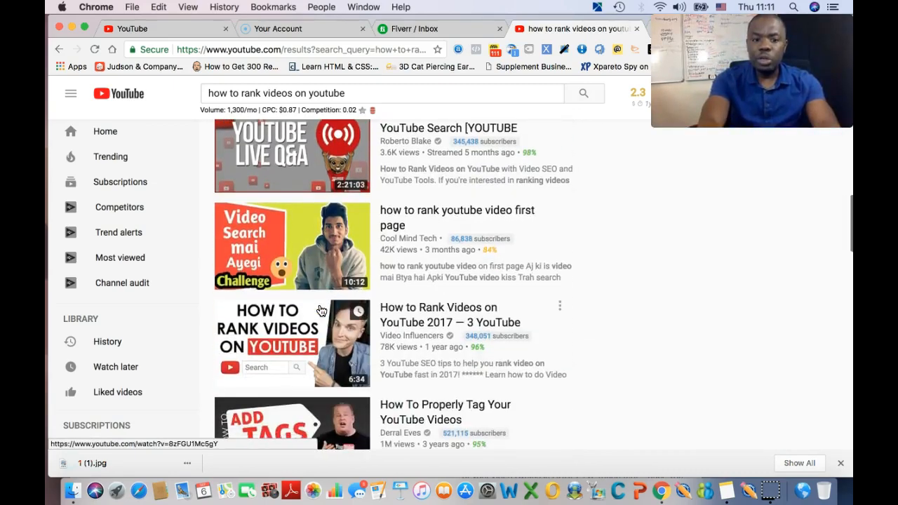
scroll(321, 311, up, 8)
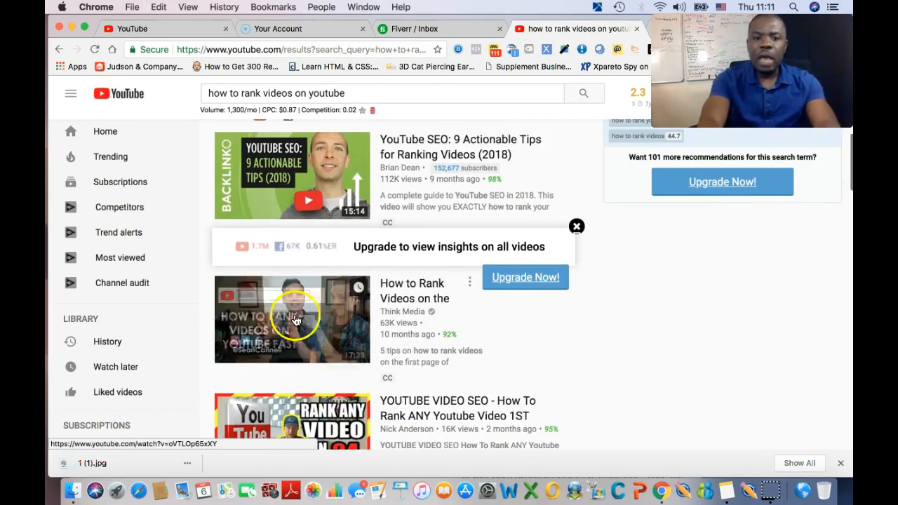
scroll(305, 323, up, 2)
scroll(305, 323, down, 8)
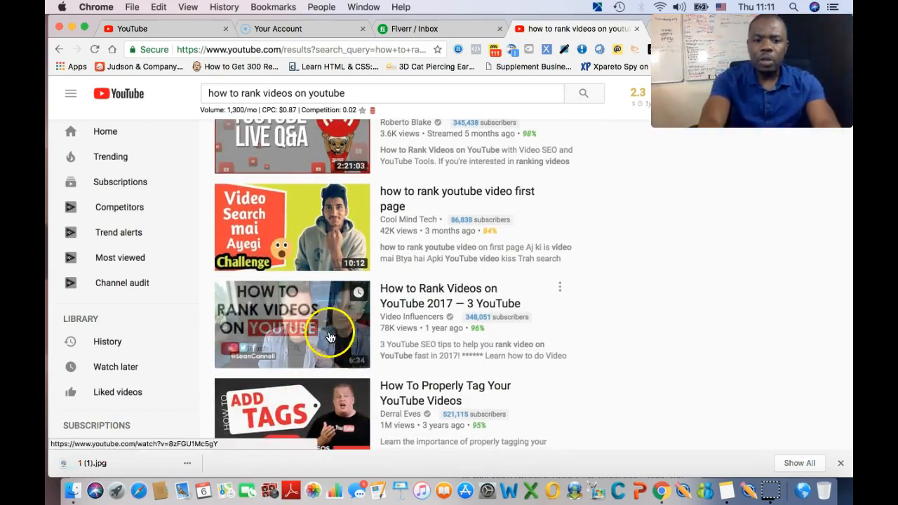
scroll(351, 341, up, 8)
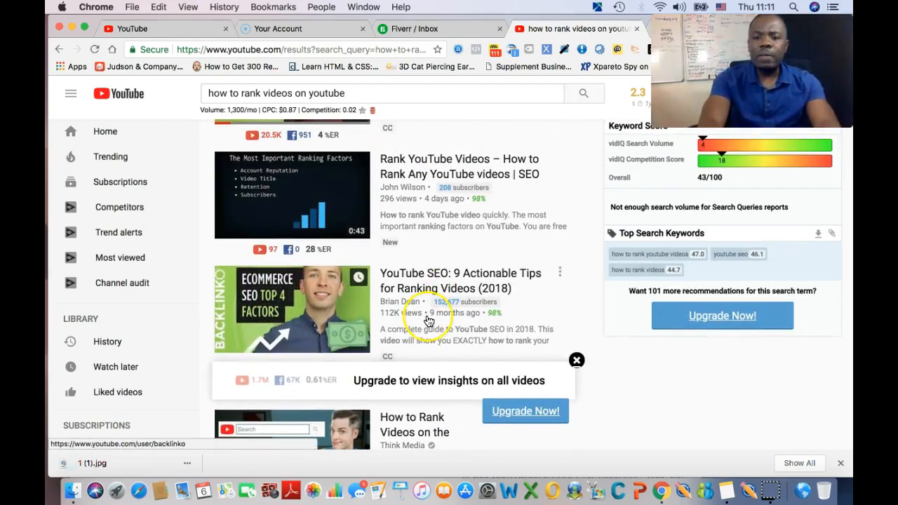
scroll(427, 316, up, 3)
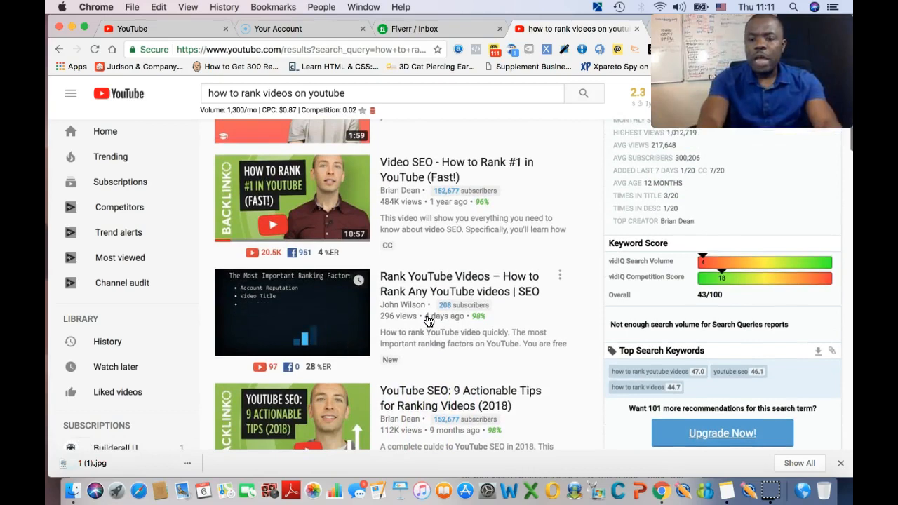
scroll(456, 316, up, 3)
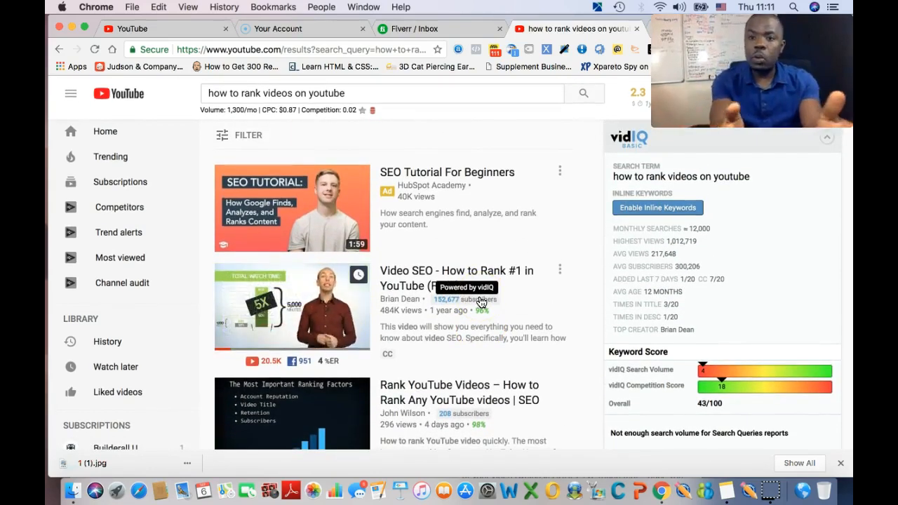
- Review the vidIQ search-term statistics, keyword score and top search keywords for "how to rank videos on youtube"
click(619, 211)
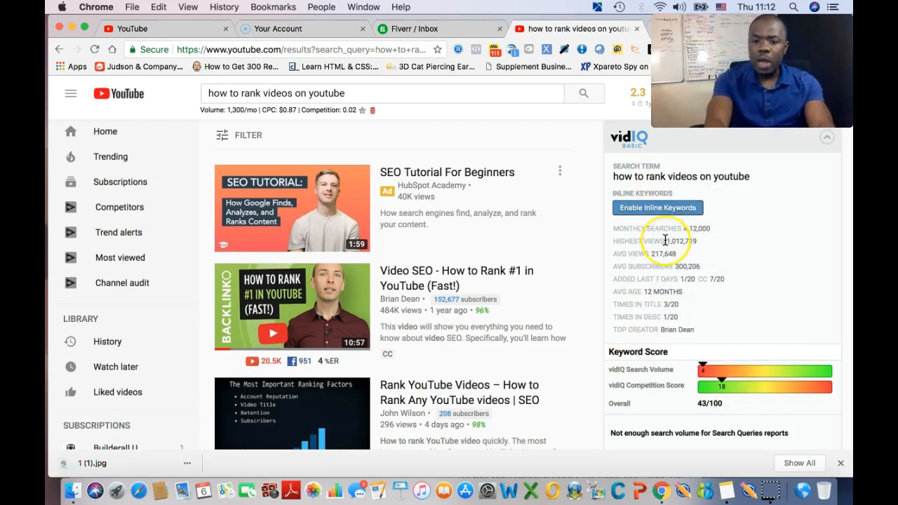
scroll(665, 240, down, 1)
scroll(663, 236, up, 1)
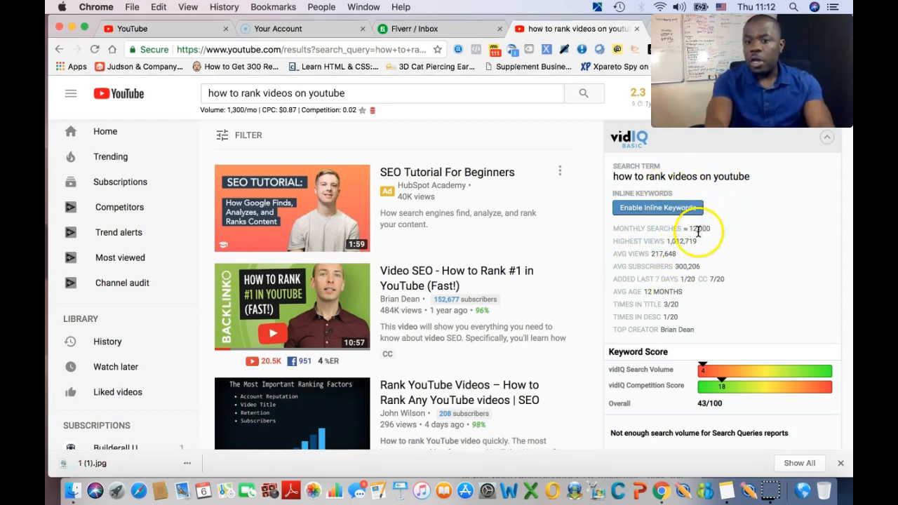
scroll(715, 261, down, 1)
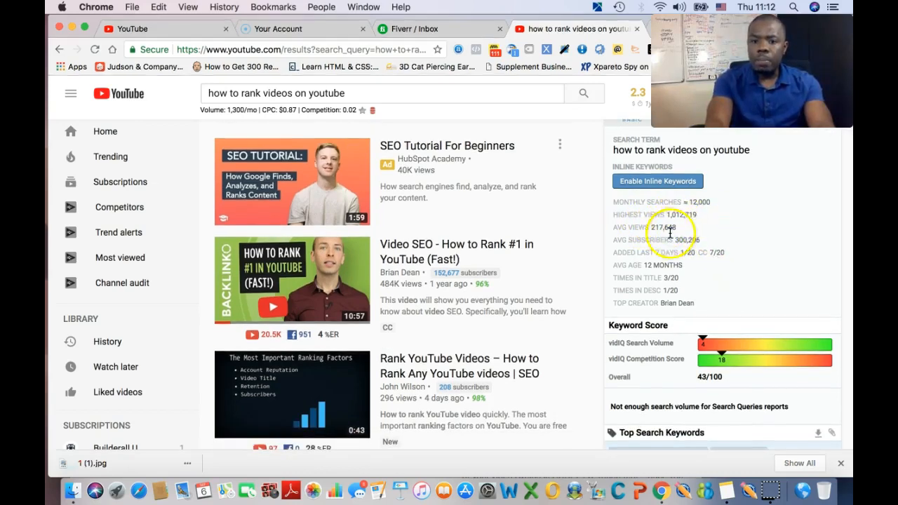
scroll(641, 228, down, 5)
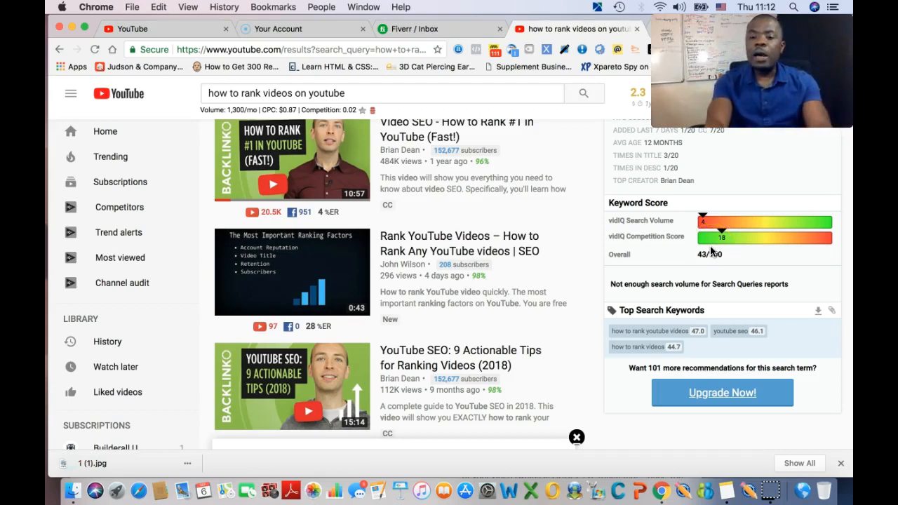
click(718, 226)
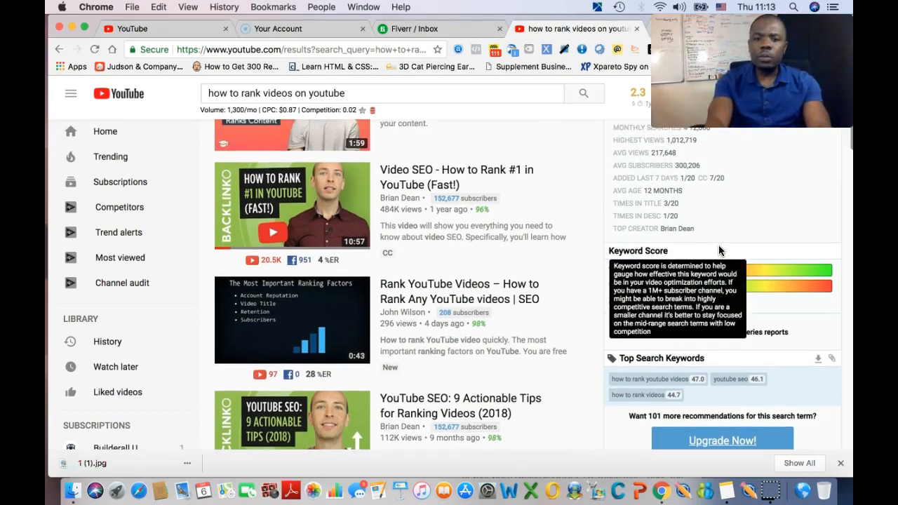
scroll(719, 245, up, 2)
- Open the result "Video SEO - How to Rank #1 in YouTube (Fast!)" and pause its playback
mouse_move(353, 222)
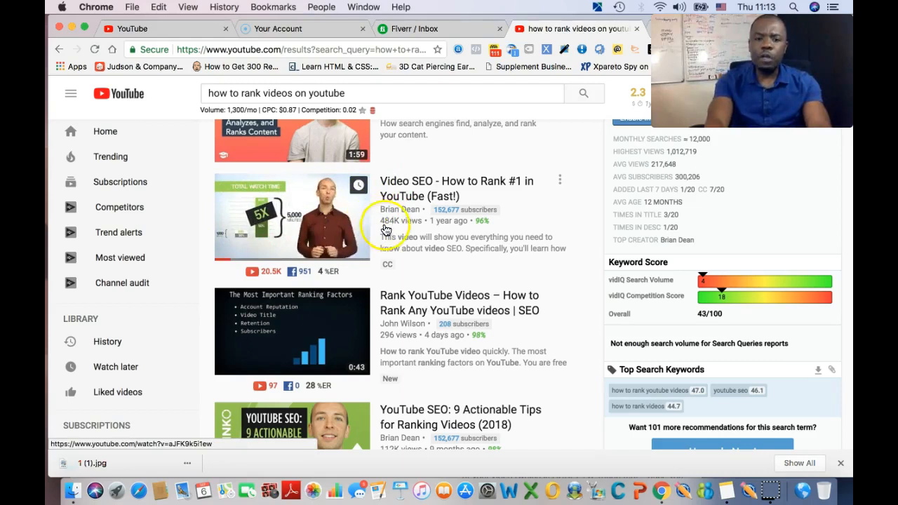
click(355, 225)
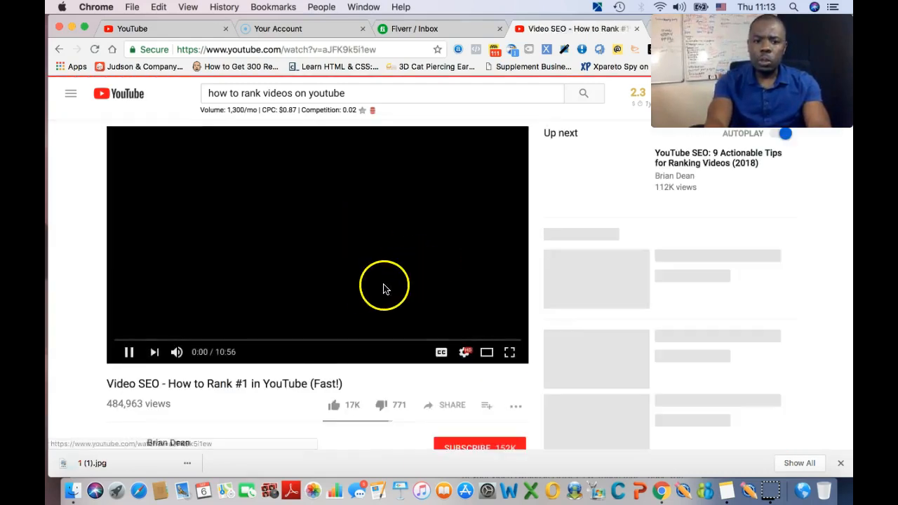
click(128, 353)
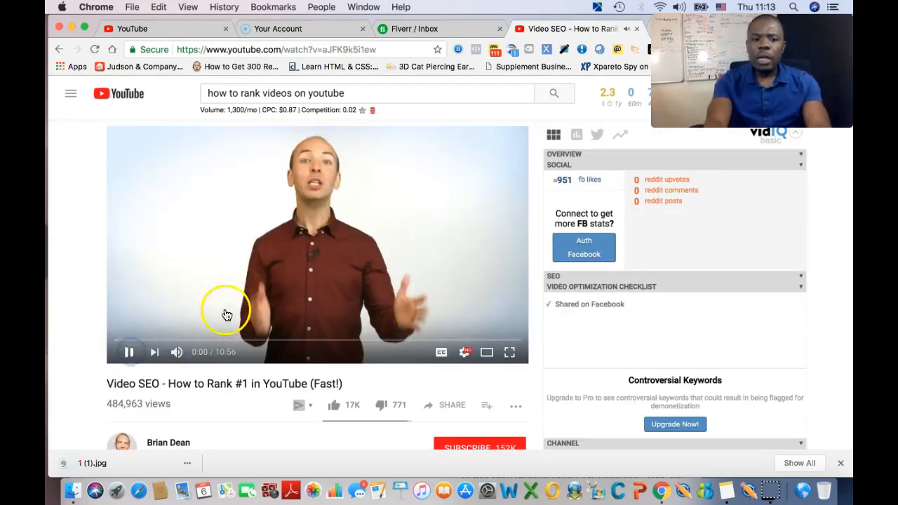
- Examine the competing video's title, publishing details and vidIQ overview and social figures, including its engagement rate
scroll(267, 279, down, 2)
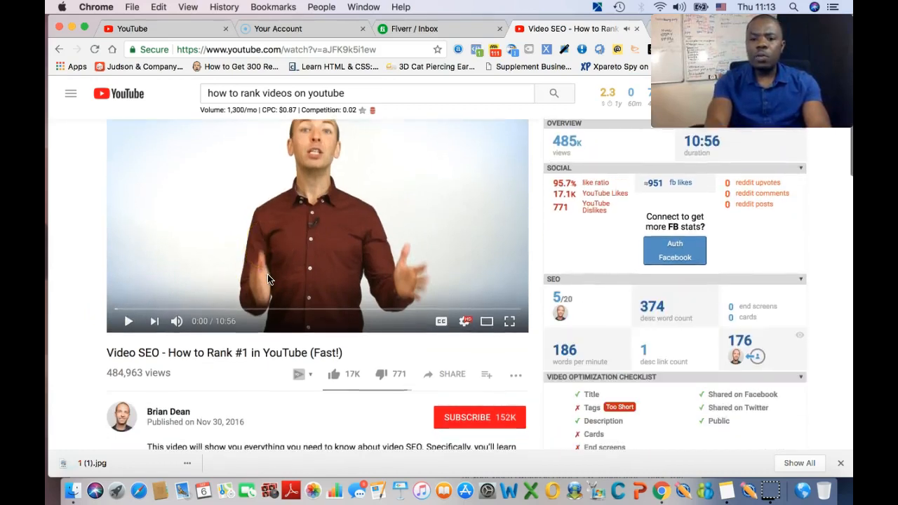
scroll(268, 279, down, 5)
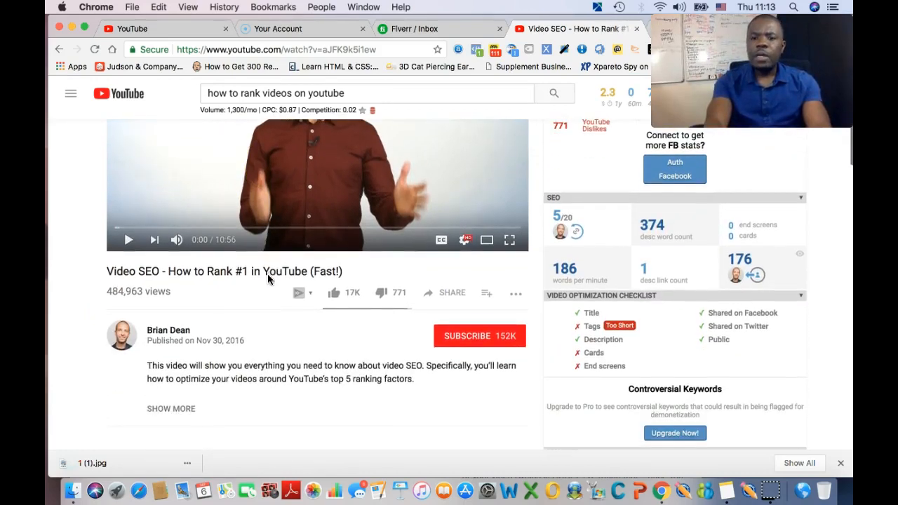
scroll(386, 300, up, 7)
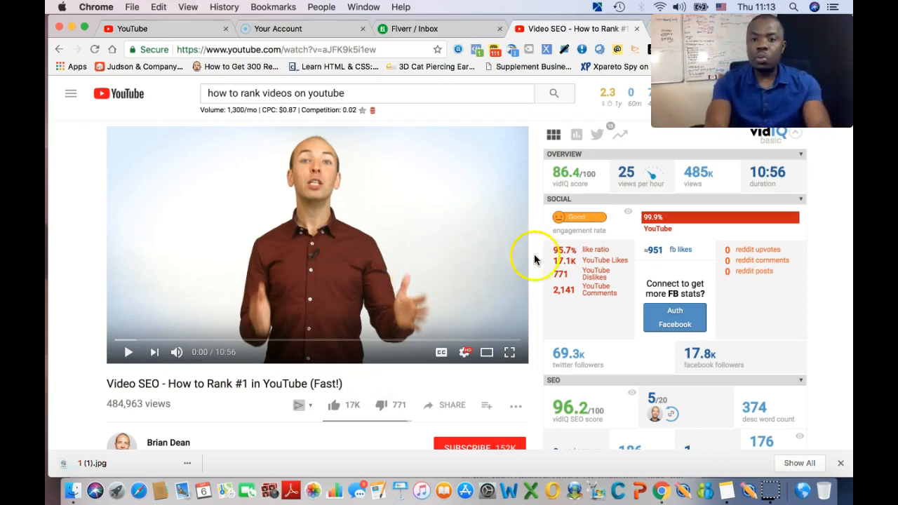
mouse_move(627, 210)
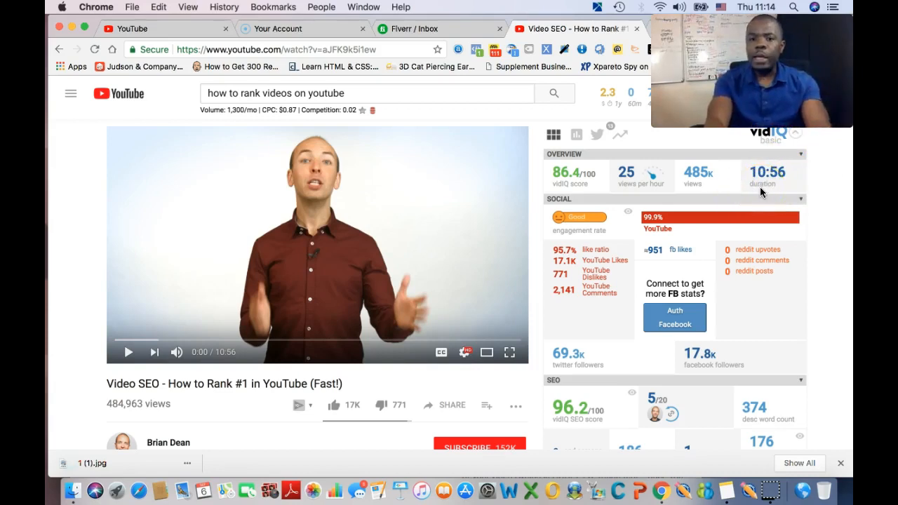
mouse_move(586, 223)
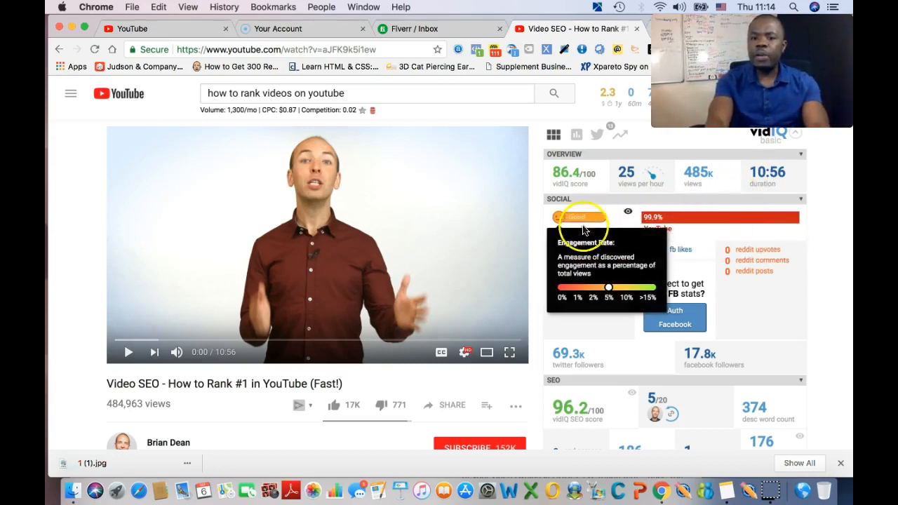
scroll(755, 344, down, 2)
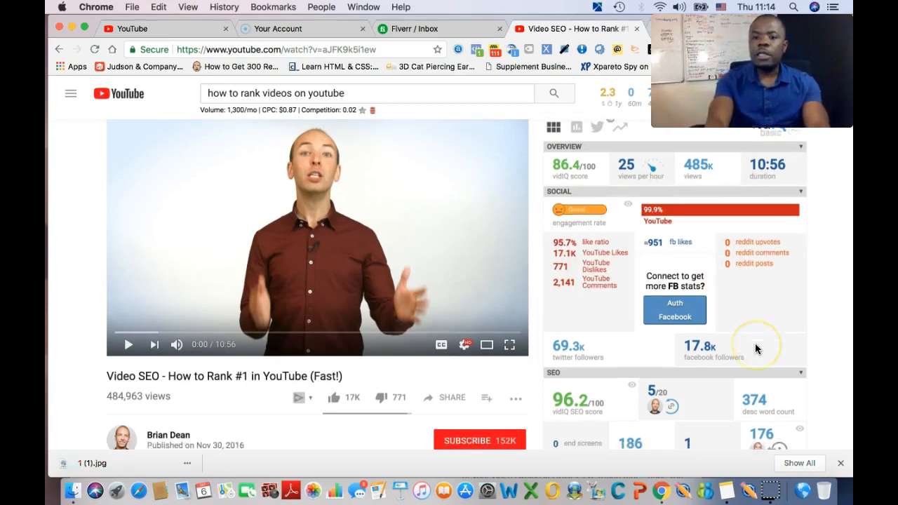
scroll(755, 343, down, 4)
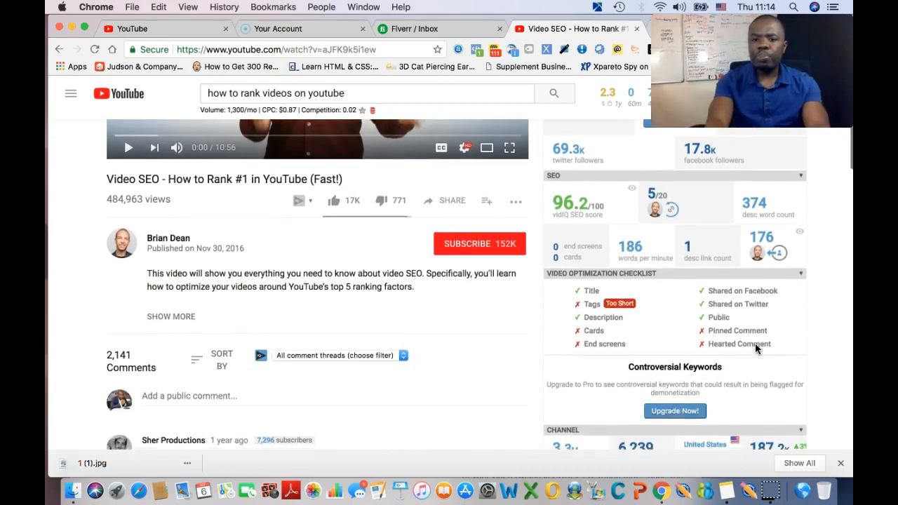
scroll(756, 344, up, 2)
mouse_move(756, 345)
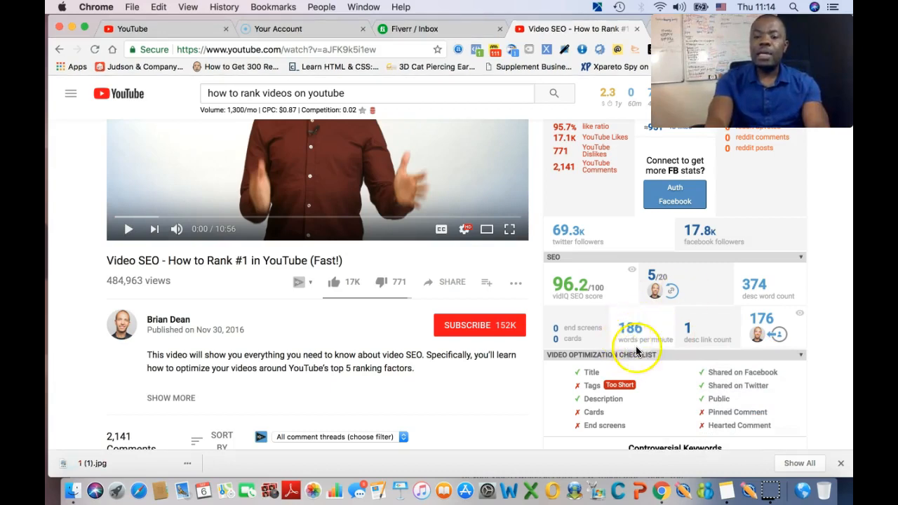
- Inspect the video's vidIQ SEO section, including the SEO score breakdown, creator-suggested count and description word count
scroll(645, 332, up, 3)
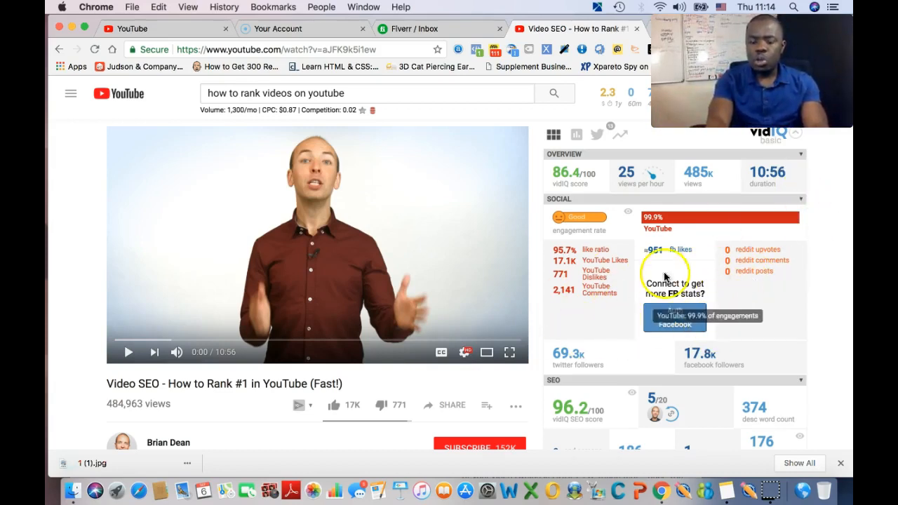
scroll(655, 330, down, 3)
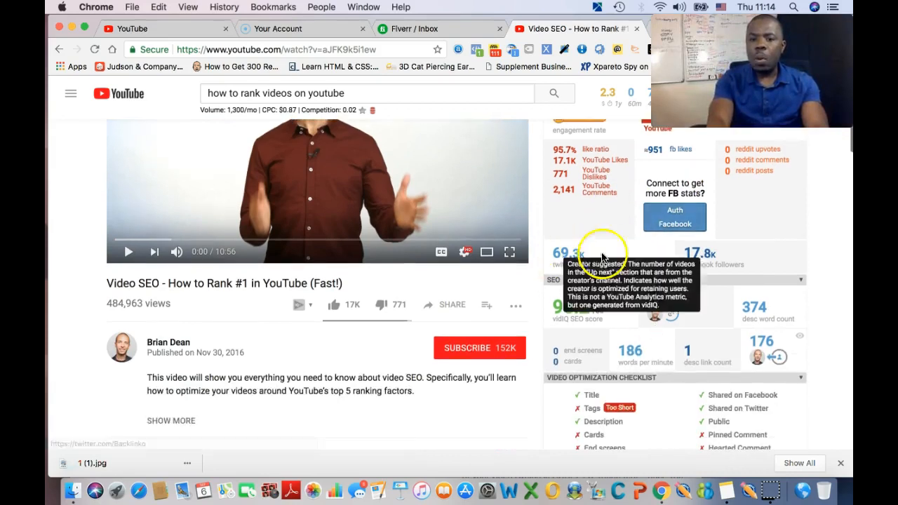
mouse_move(676, 294)
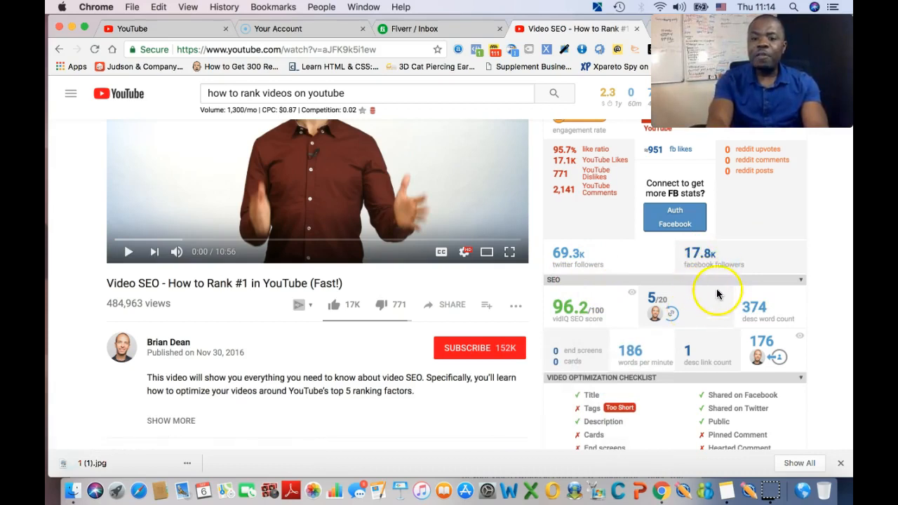
scroll(722, 301, down, 2)
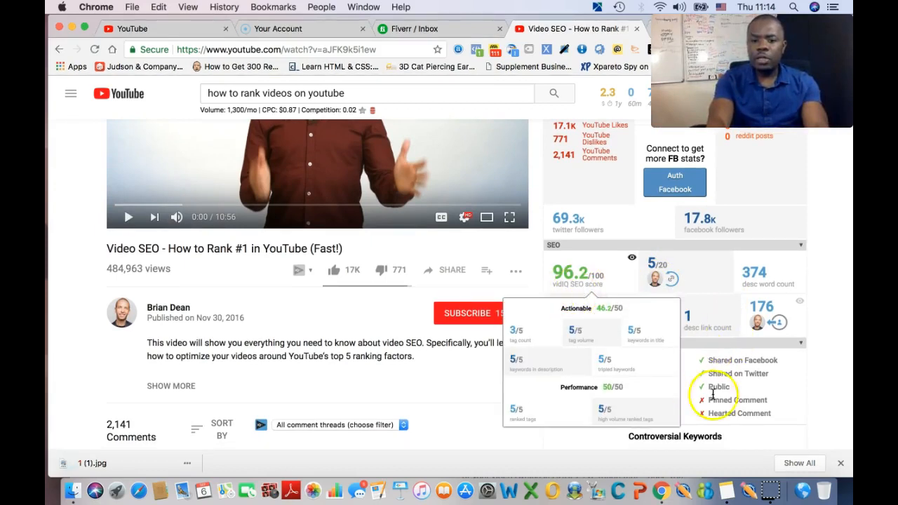
scroll(688, 368, down, 1)
mouse_move(566, 258)
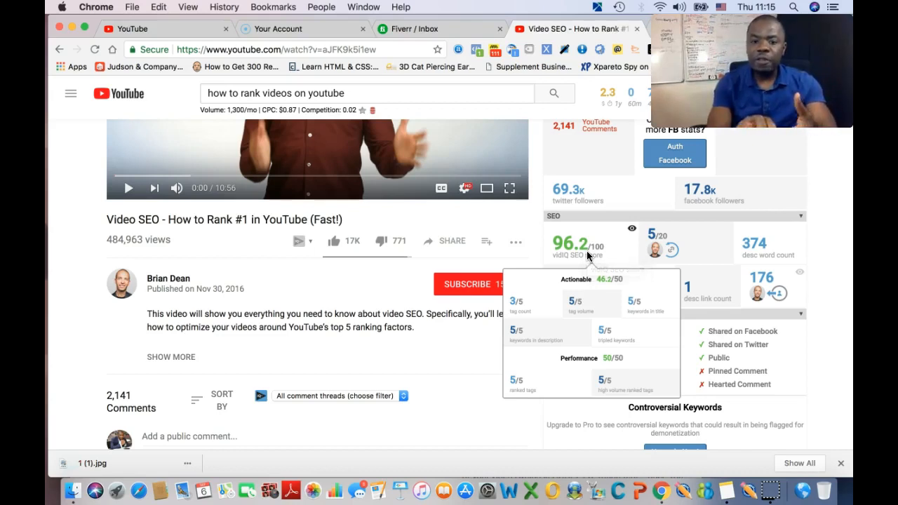
click(606, 243)
mouse_move(768, 247)
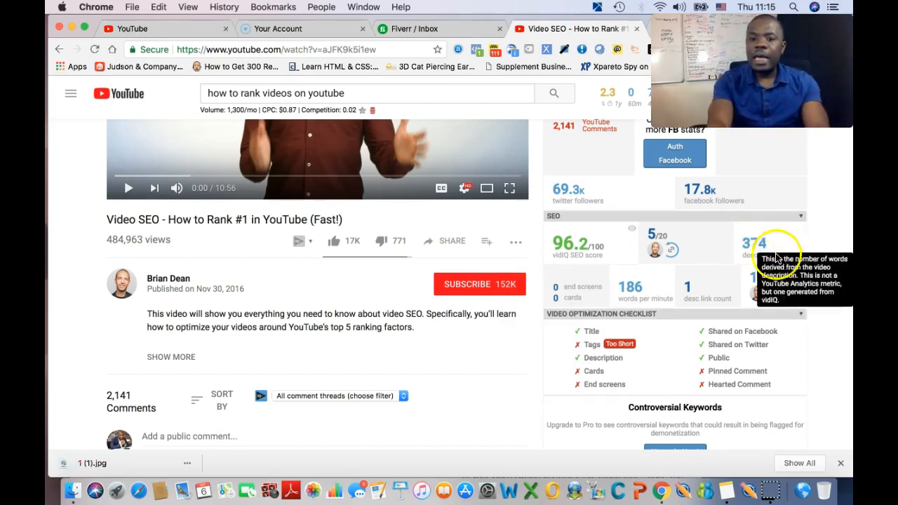
mouse_move(760, 282)
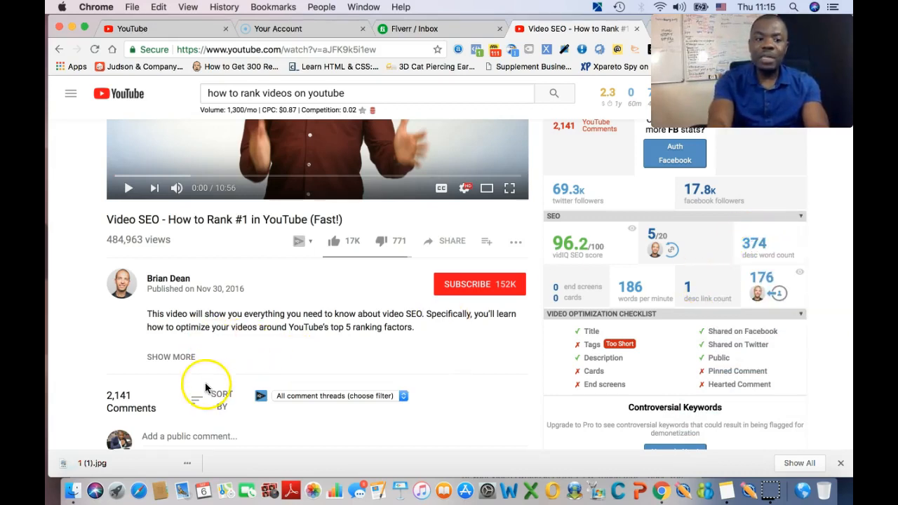
- Expand the competing video's full description and read through how it covers the ranking factors
click(178, 358)
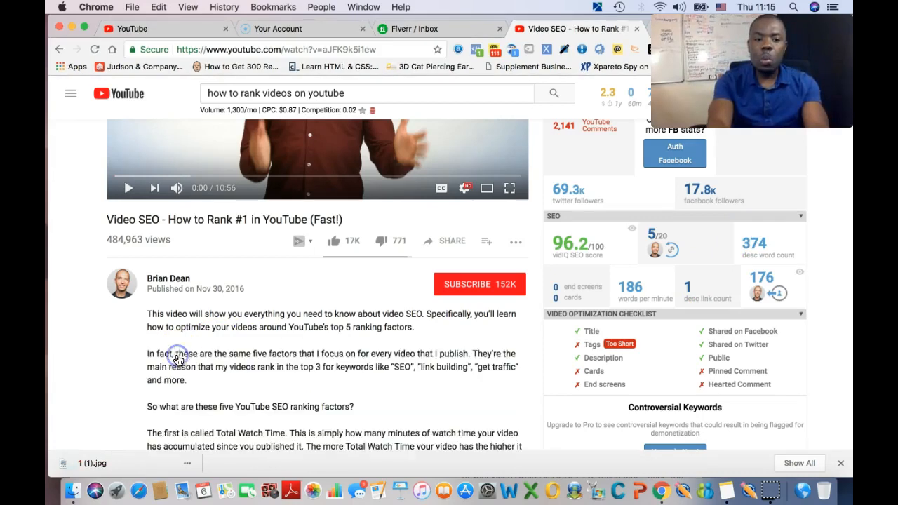
scroll(242, 354, down, 3)
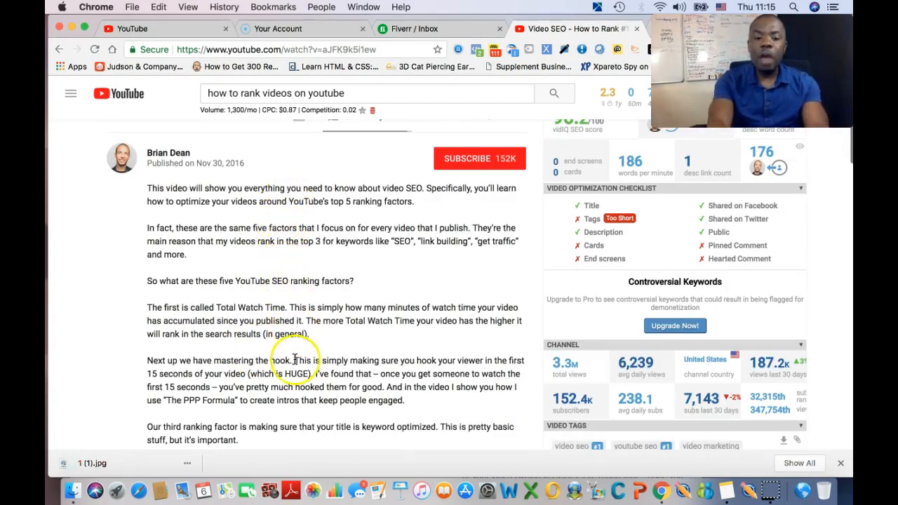
scroll(256, 307, down, 3)
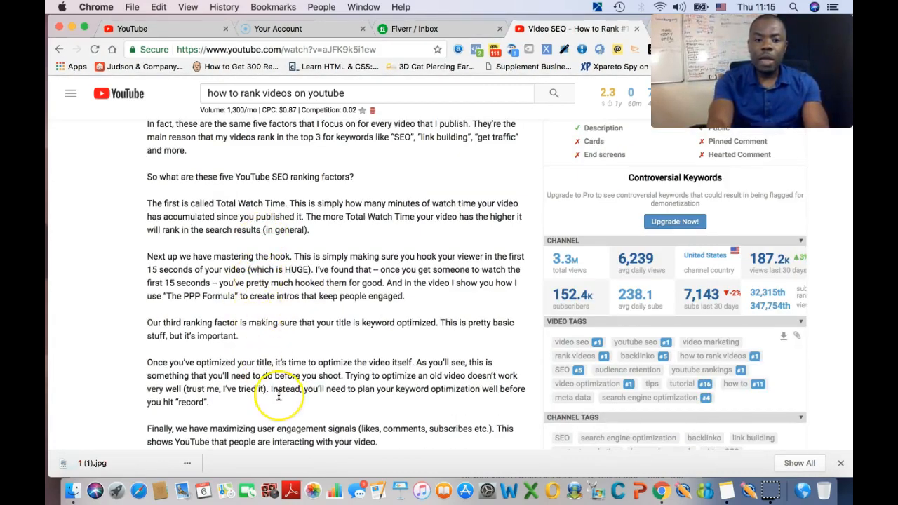
scroll(263, 395, down, 3)
scroll(279, 395, up, 6)
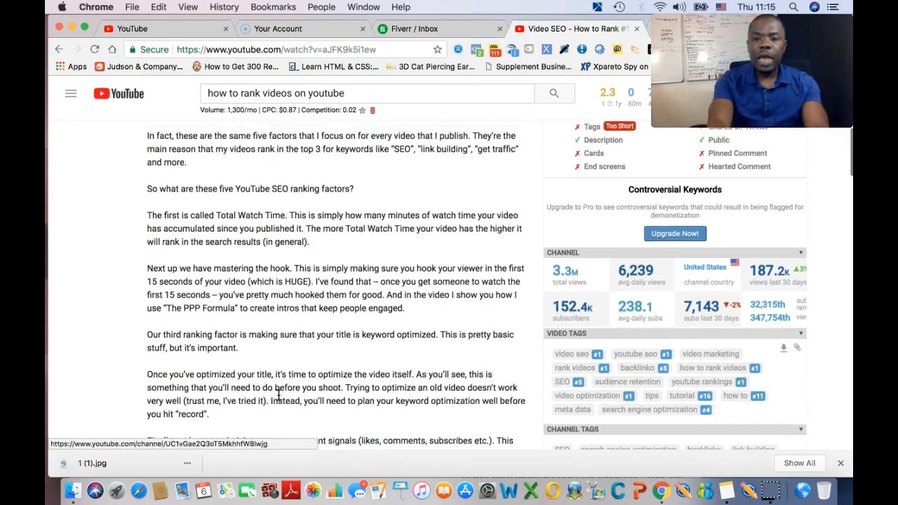
scroll(279, 395, up, 2)
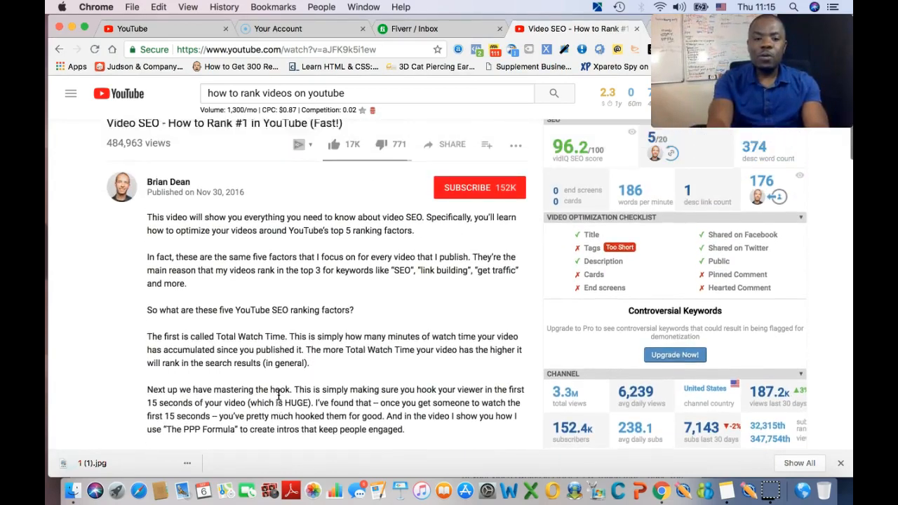
scroll(279, 395, up, 5)
- Check the video's vidIQ optimization checklist, channel statistics and list of video tags
scroll(279, 395, down, 5)
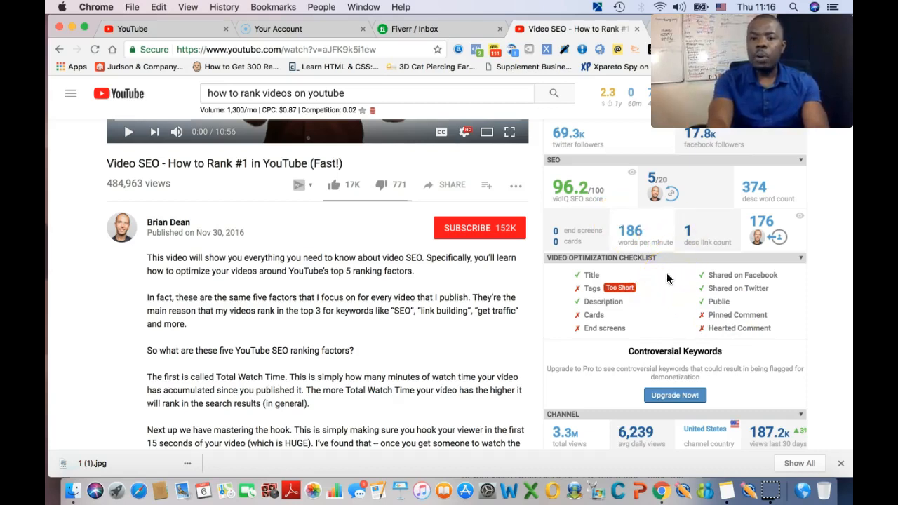
mouse_move(754, 188)
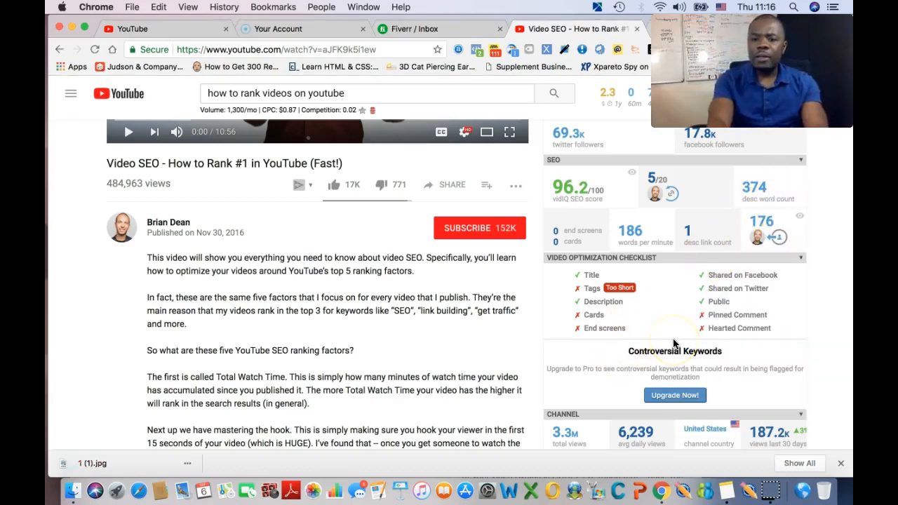
scroll(673, 343, down, 6)
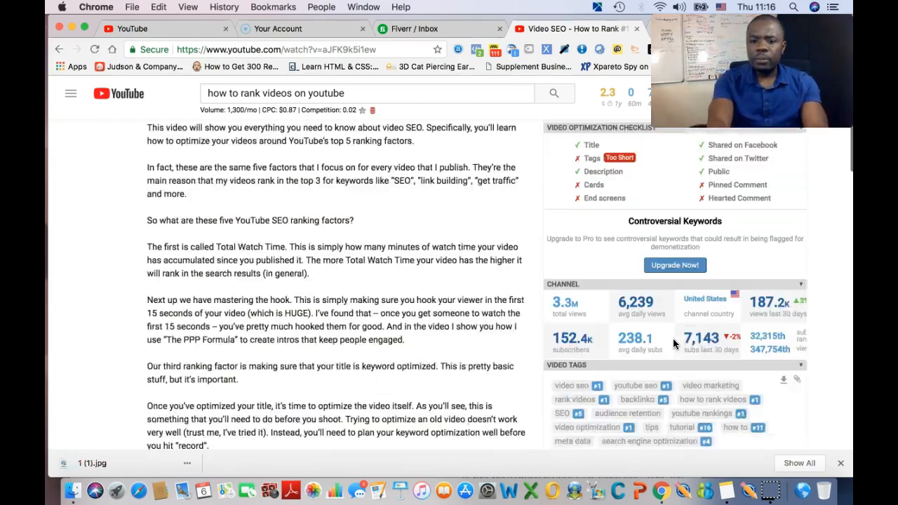
scroll(673, 344, down, 1)
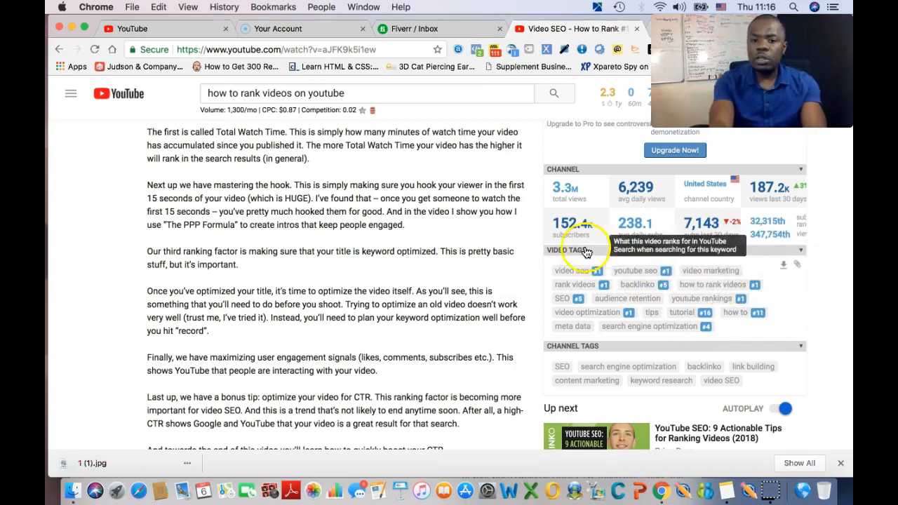
- Copy the competing video's full list of video tags into Notes, below "how to rank youtube video on google"
drag(554, 271, 709, 333)
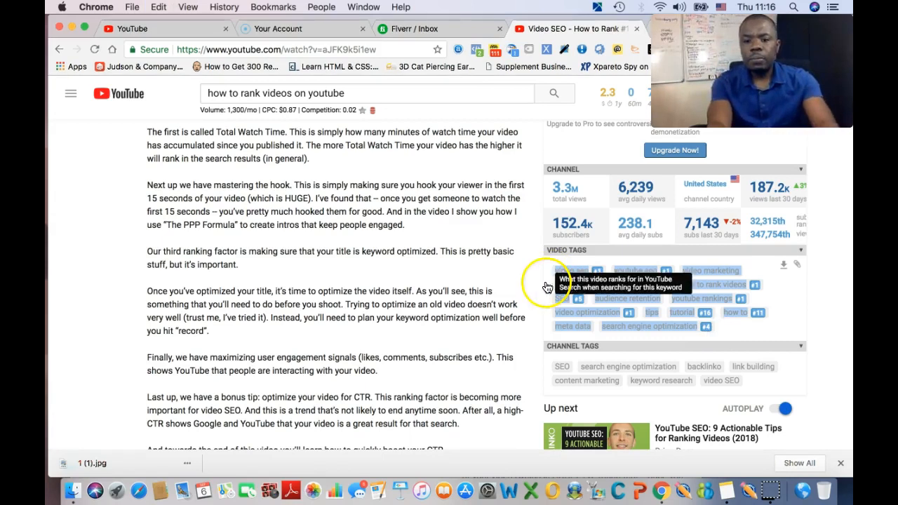
click(726, 491)
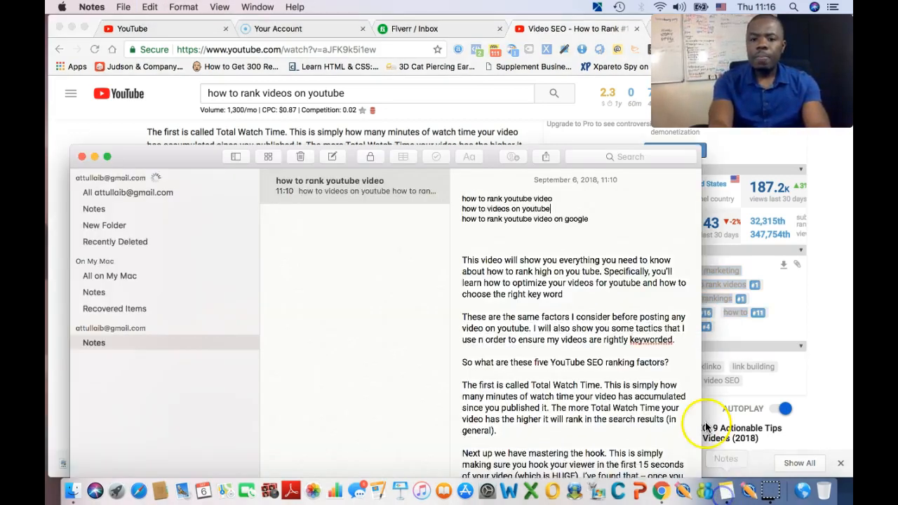
key(Return)
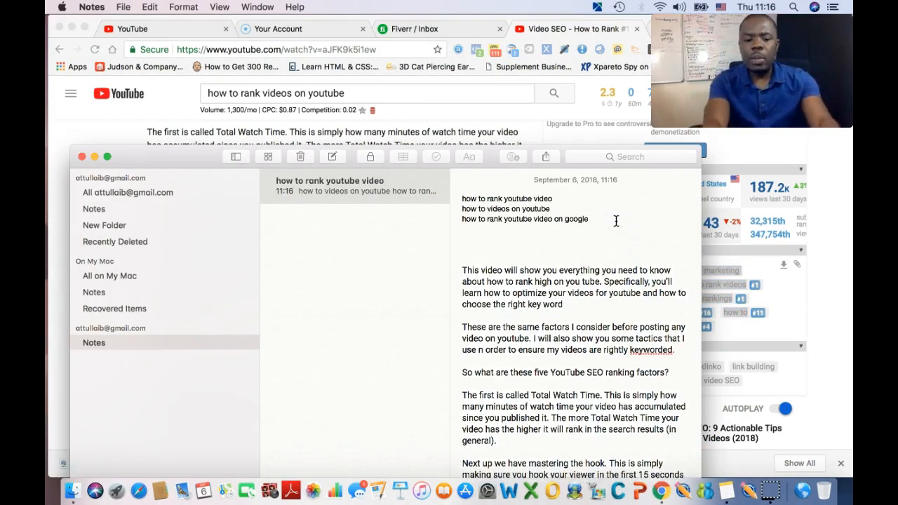
text(video seo#1 youtube seo#1 video marketing rank videos#1 backlinko#5 how to rank videos#1 SEO#5 audience retention youtube rankings#1 video optimization#1 tips tutorial#16 how to#11 meta data search engine optimization#4)
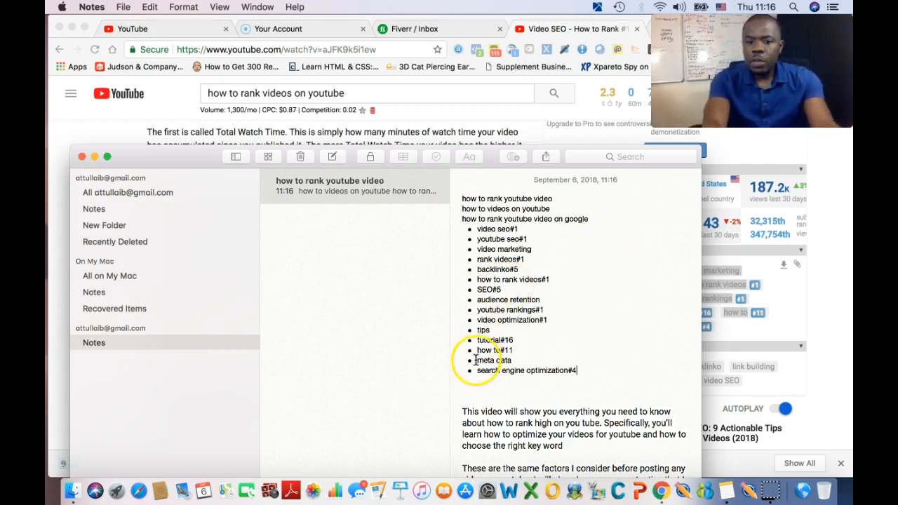
- Remove the bullet from "video seo#1" in the note, keeping the keyword on its own line
click(477, 228)
key(BackSpace)
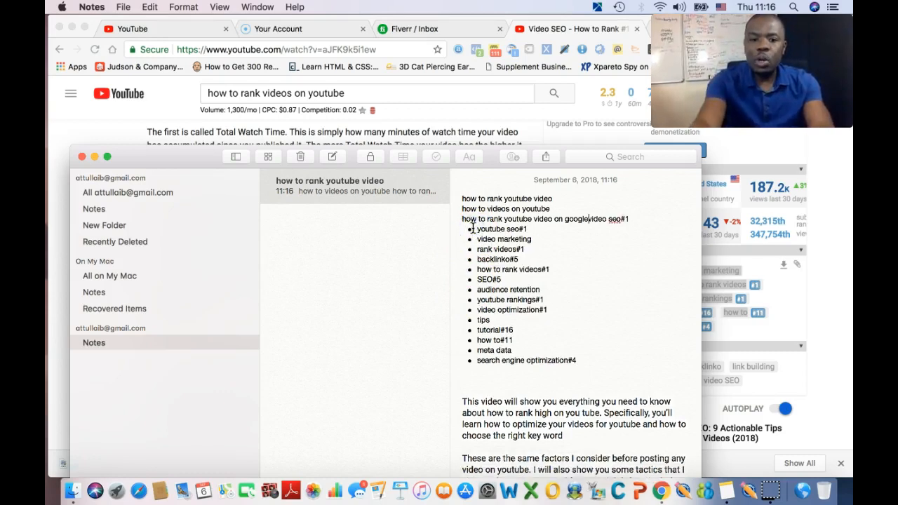
key(Return)
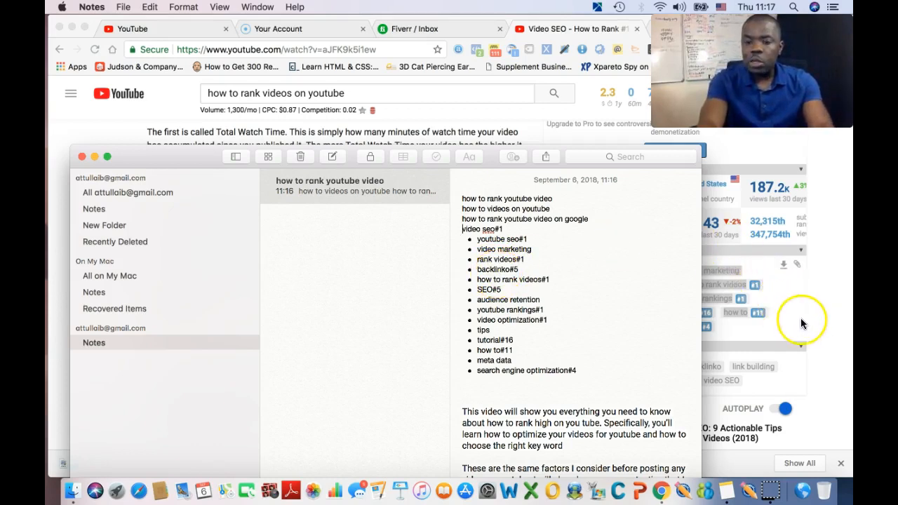
- Return to the YouTube search results, open "Rank YouTube Videos – How to Rank Any YouTube videos | SEO" and pause it
click(94, 155)
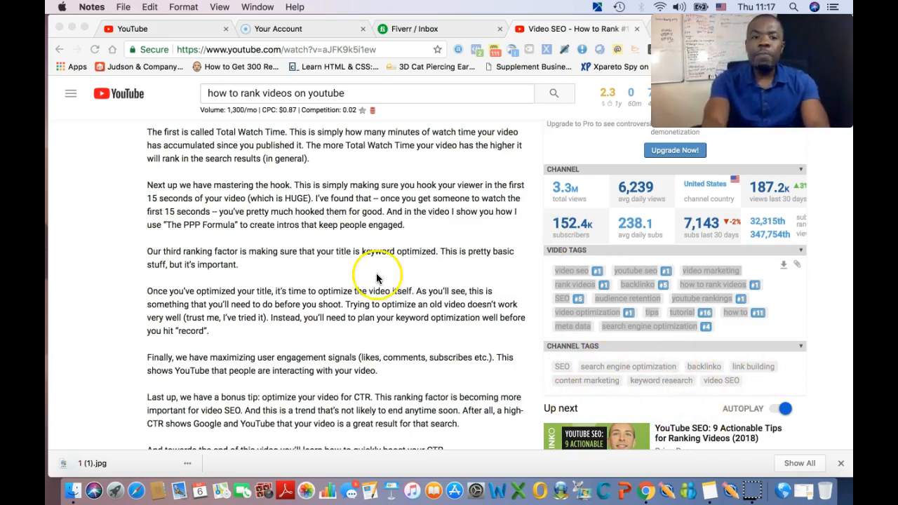
scroll(376, 278, up, 10)
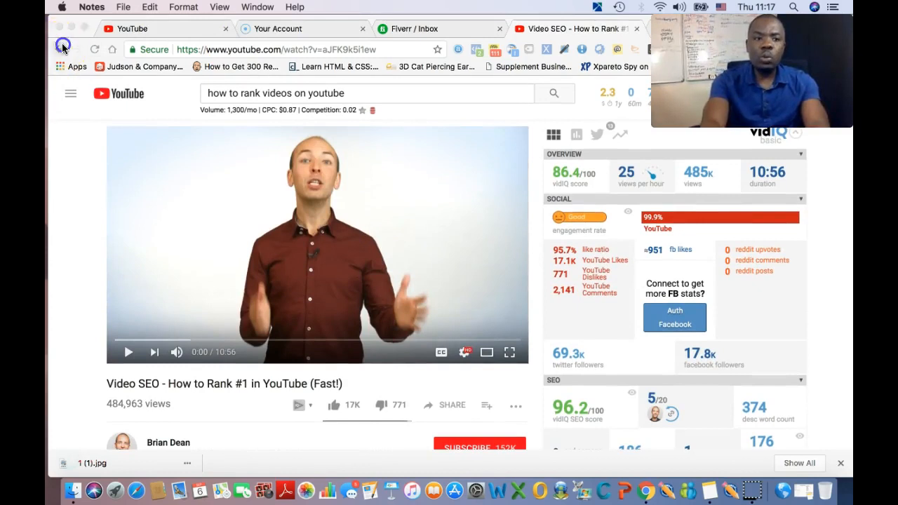
click(60, 48)
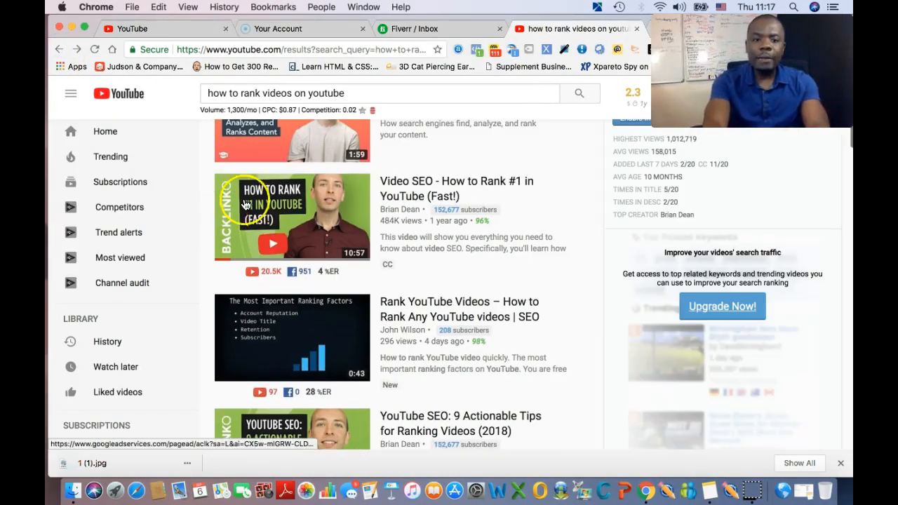
click(332, 337)
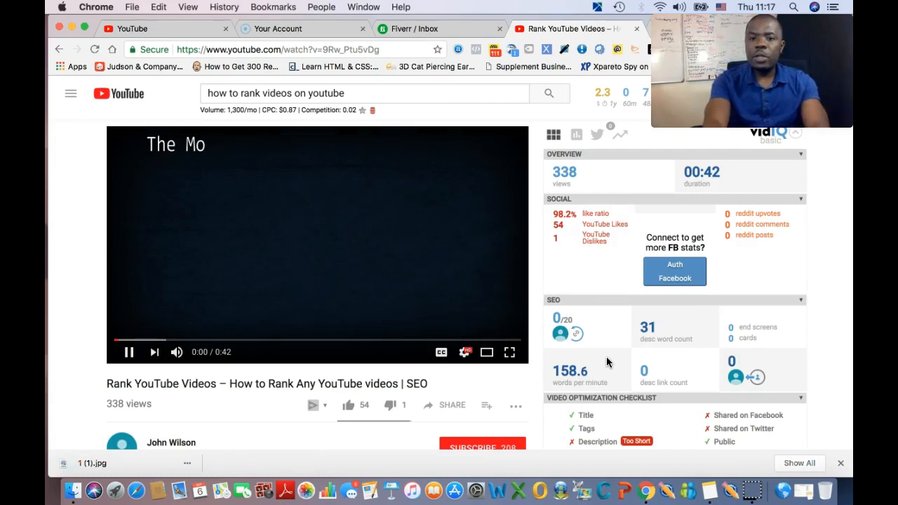
click(129, 356)
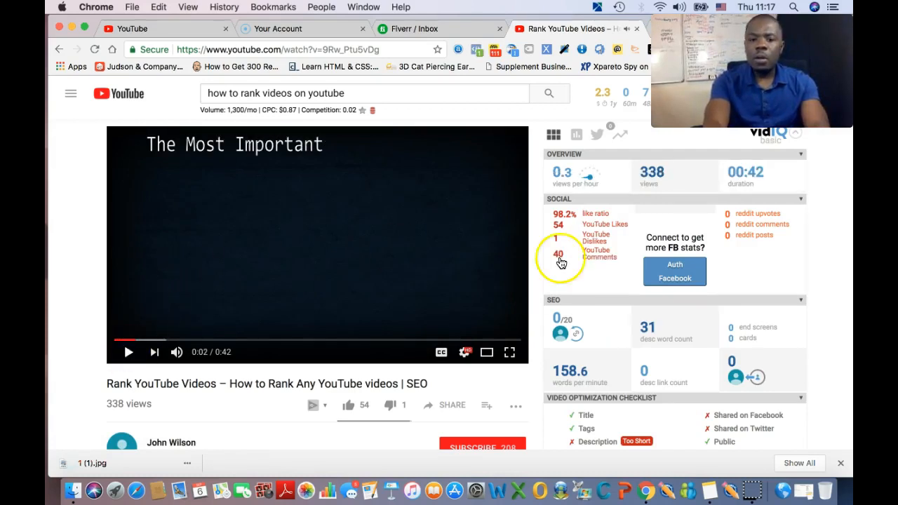
- Examine the second competing video's vidIQ SEO section, including description word count, optimization checklist and video tags
scroll(636, 306, down, 3)
scroll(636, 303, down, 2)
scroll(636, 304, up, 2)
mouse_move(623, 283)
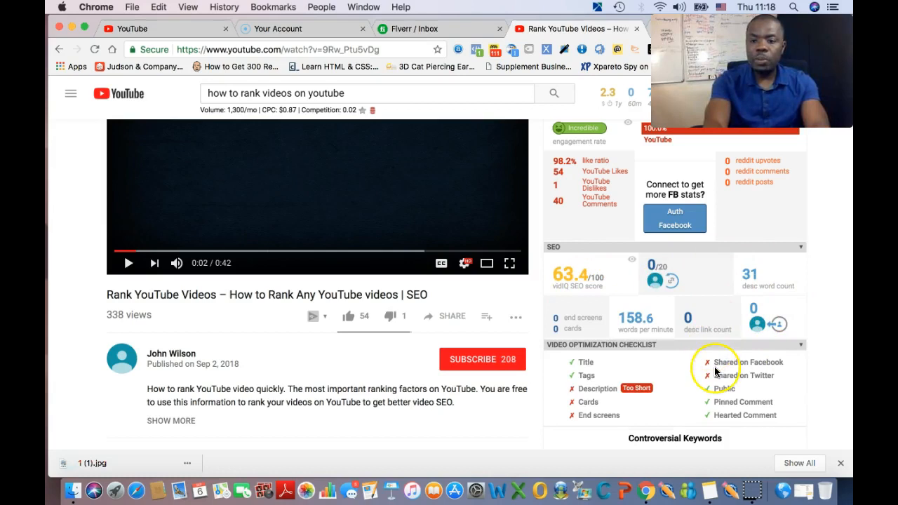
scroll(716, 372, down, 1)
mouse_move(768, 265)
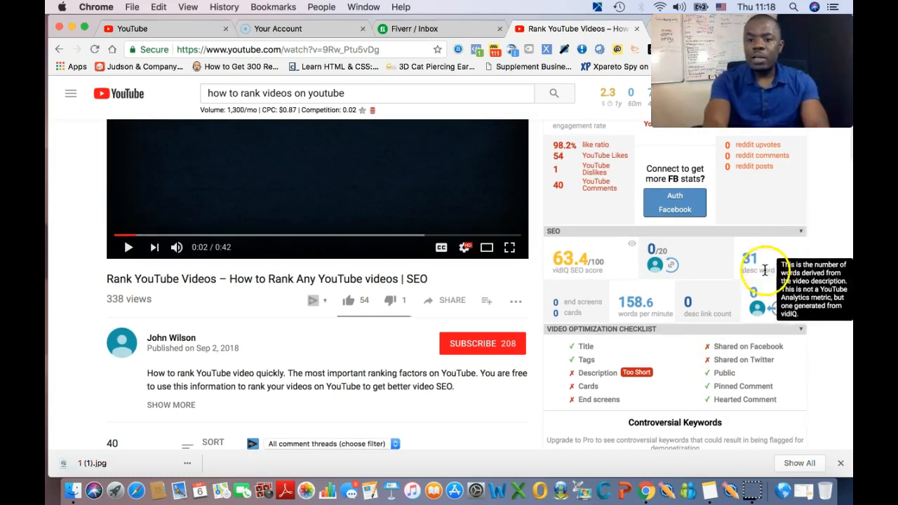
scroll(768, 265, down, 5)
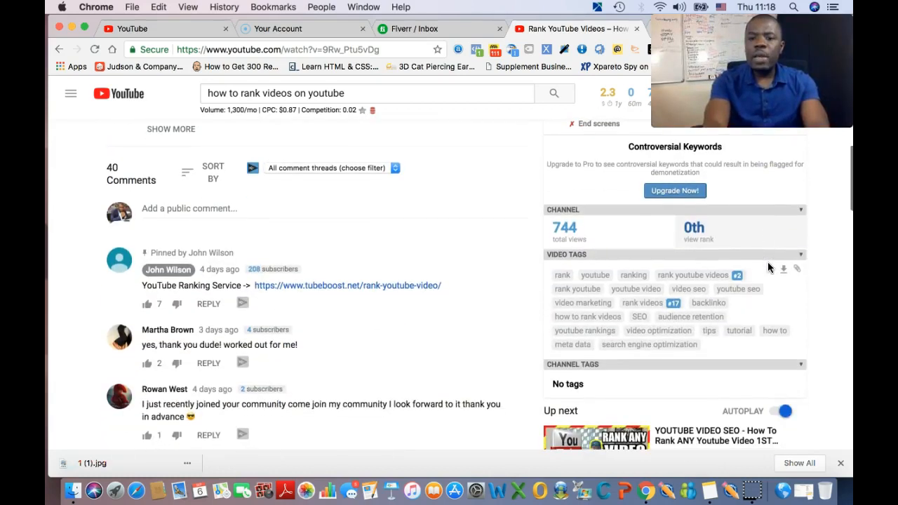
- Review the video's vidIQ overview and social figures, including the referrers count and engagement rate
scroll(769, 265, up, 5)
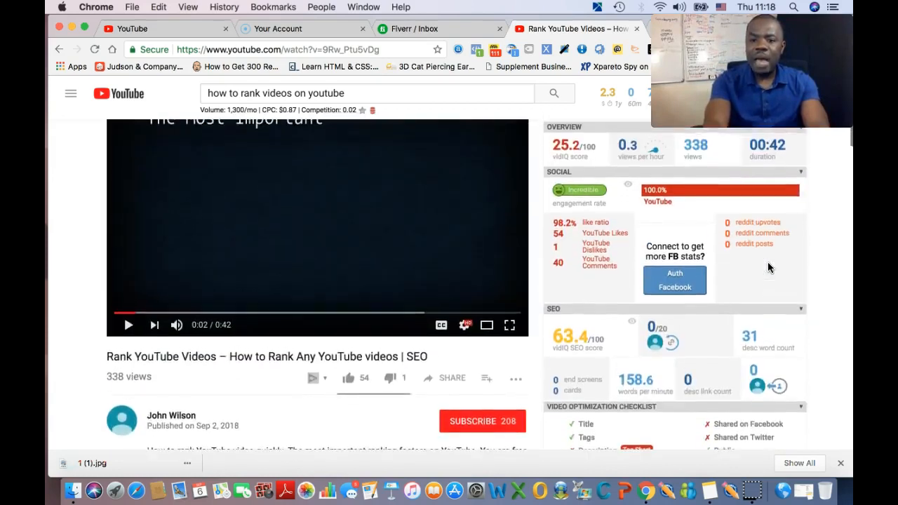
scroll(769, 266, down, 1)
mouse_move(568, 253)
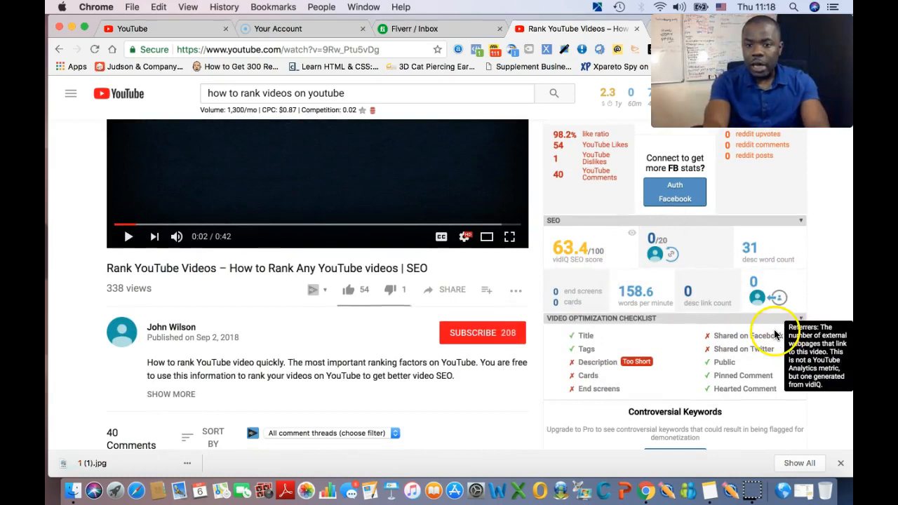
scroll(777, 309, up, 2)
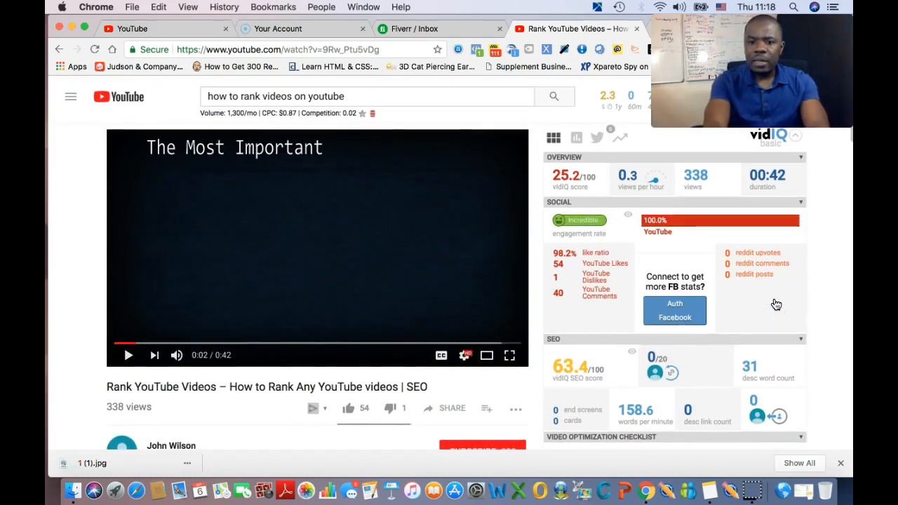
mouse_move(577, 222)
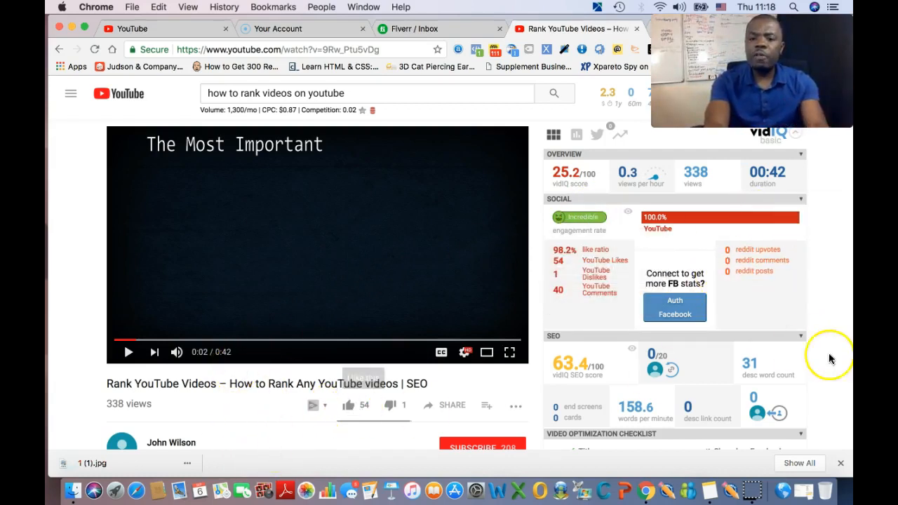
- Check the video's optimization checklist and pinned comment, expand its full description and inspect the search ranks of its video tags
scroll(708, 394, down, 5)
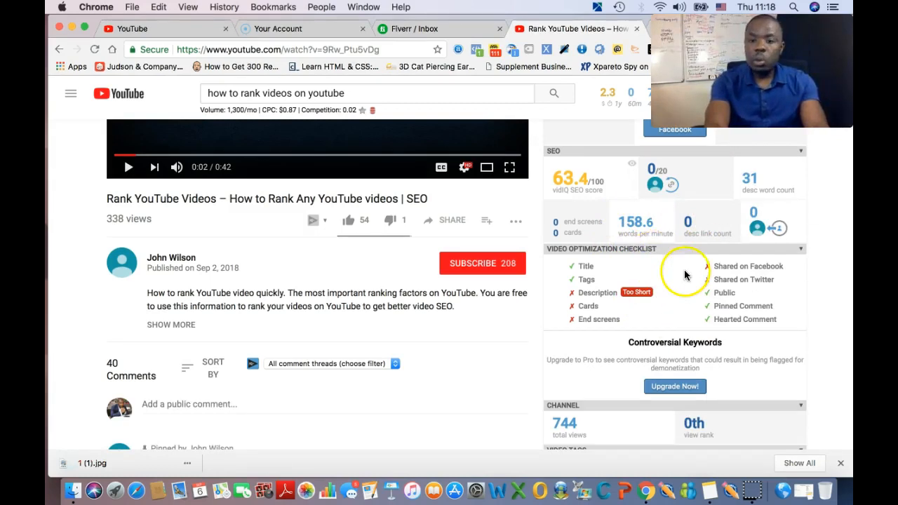
scroll(689, 291, down, 4)
scroll(691, 295, down, 1)
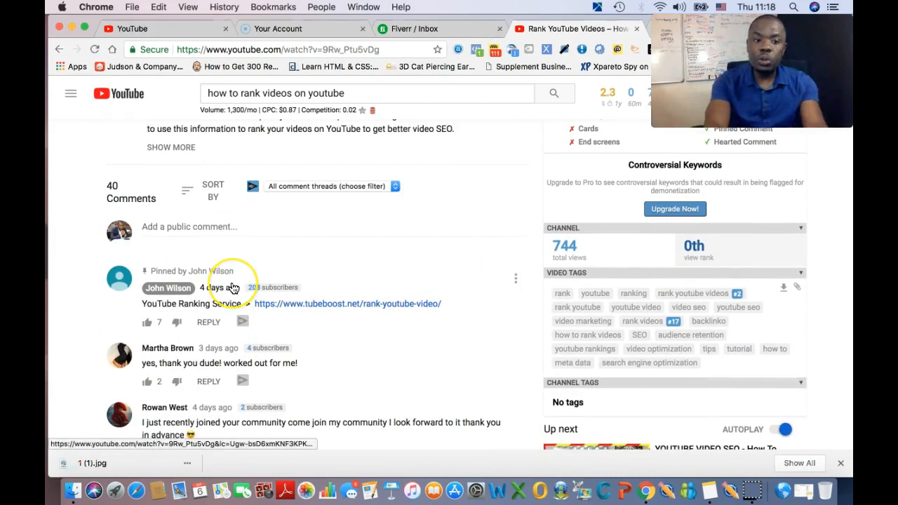
scroll(231, 287, up, 4)
click(175, 285)
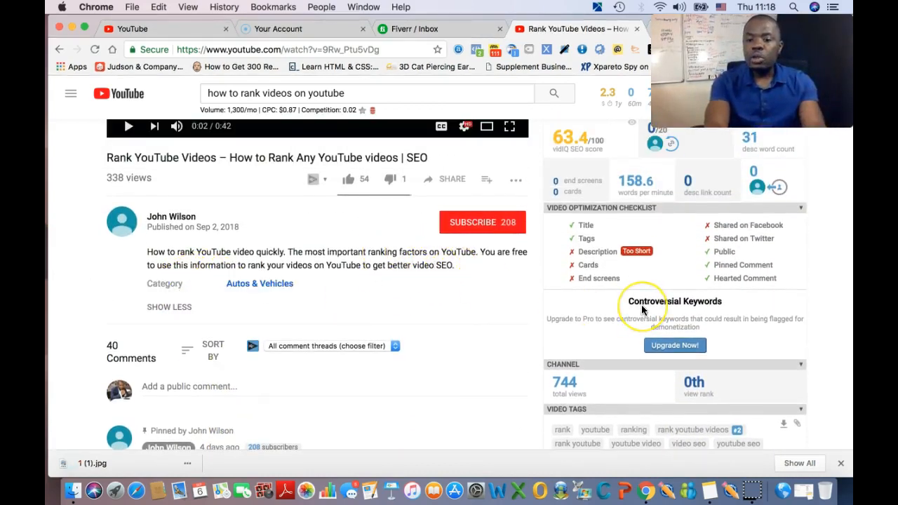
scroll(641, 309, down, 4)
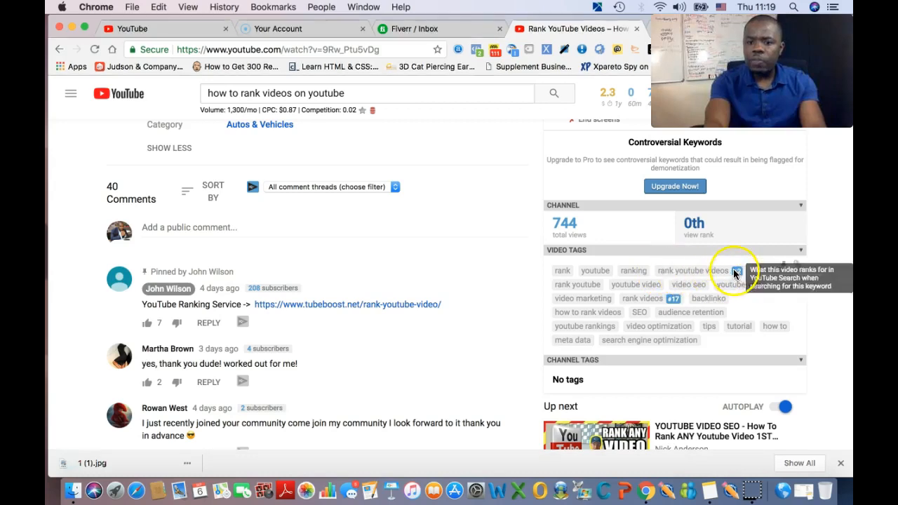
- Copy the video tag "rank youtube videos" into the Notes keyword list, on a new line below "meta data"
click(711, 492)
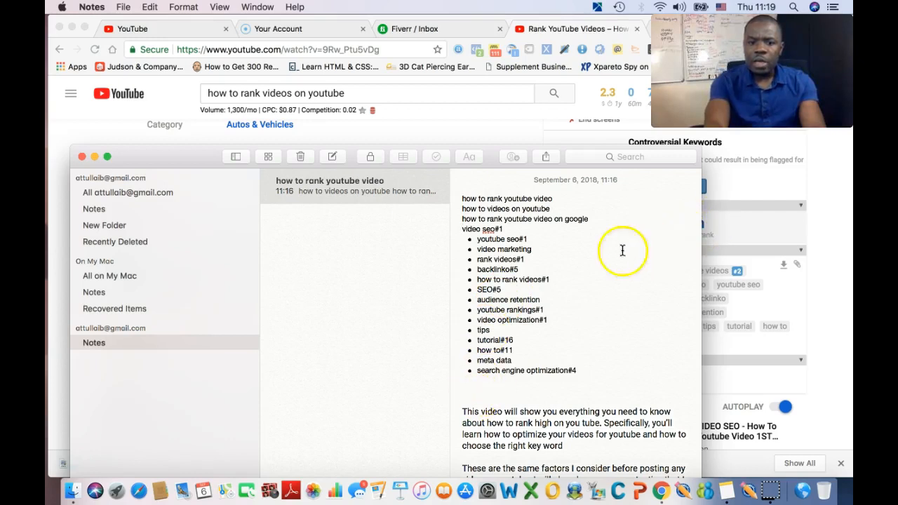
click(795, 301)
drag(731, 271, 657, 273)
key(super+c)
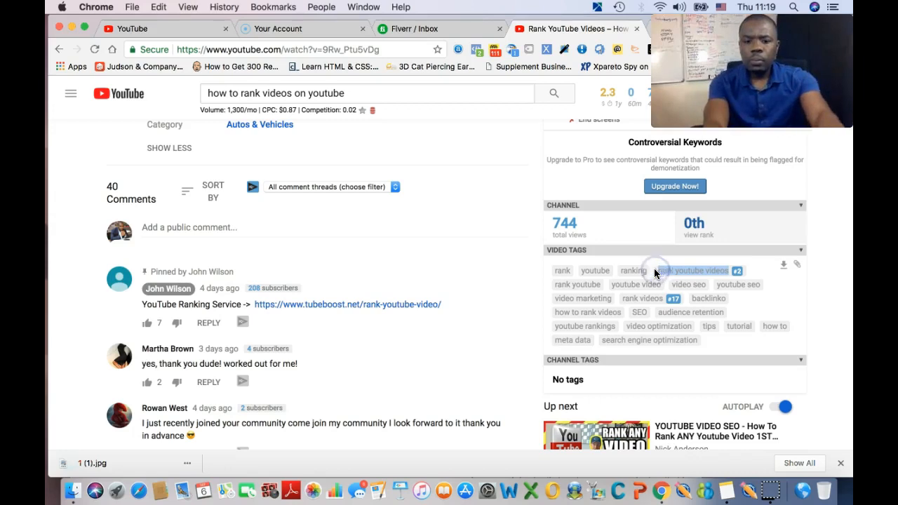
click(720, 493)
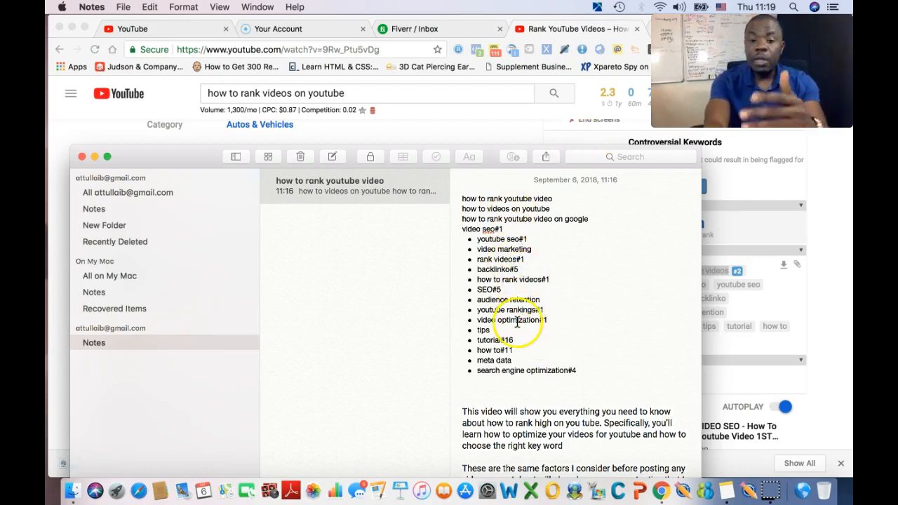
click(523, 360)
key(Return)
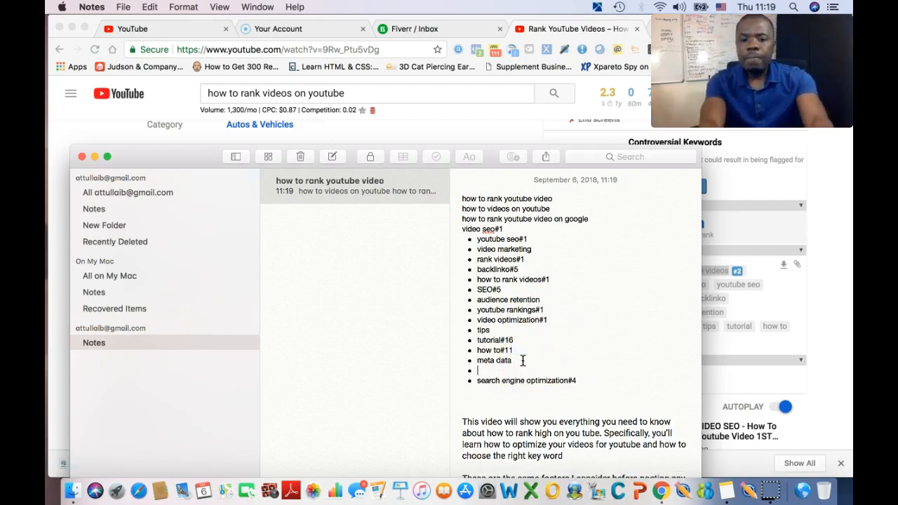
key(super+v)
- Copy the video tag "rank videos" from the vidIQ tag list and switch to the keyword list in Notes
click(806, 303)
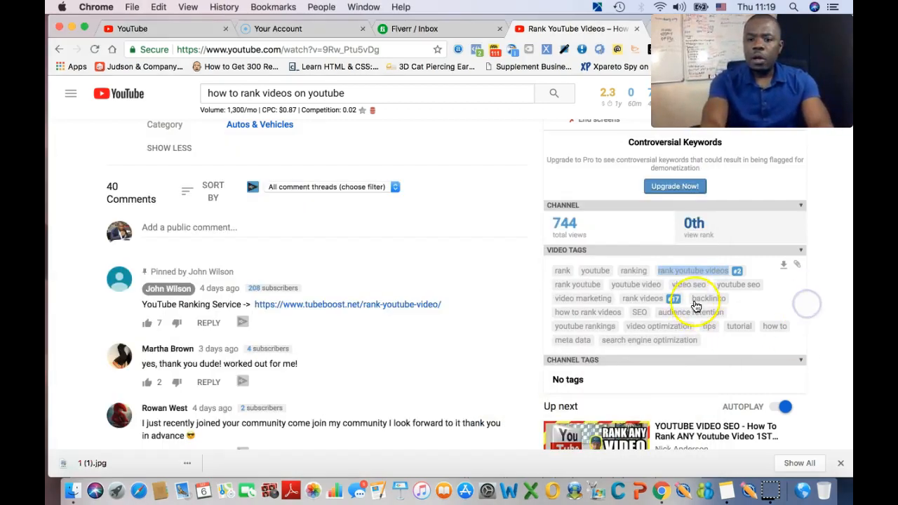
click(624, 302)
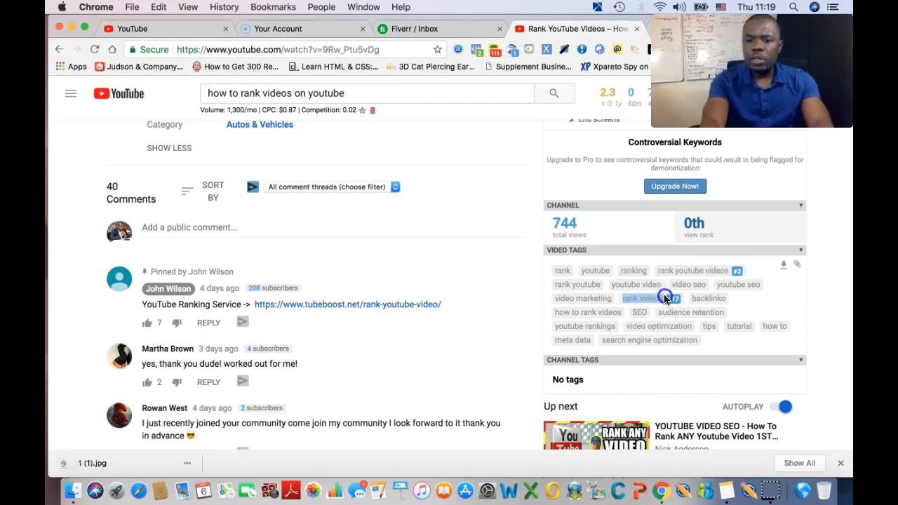
click(722, 494)
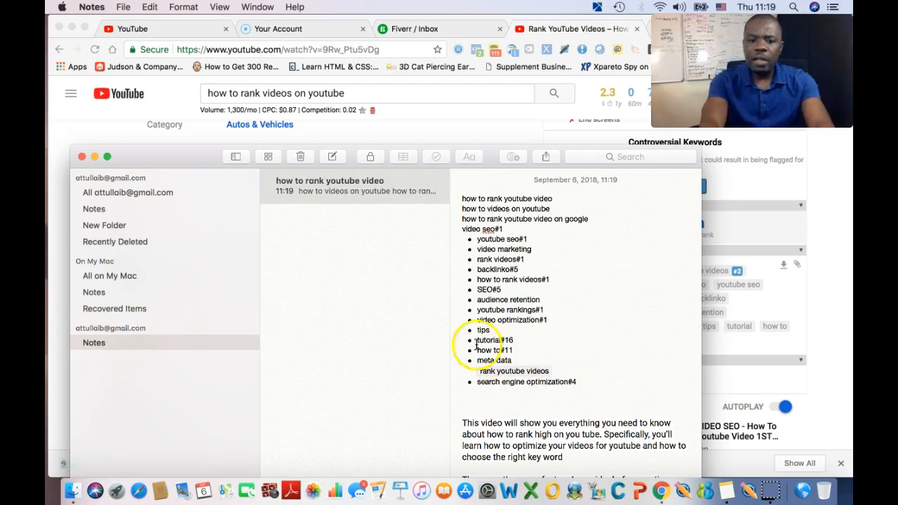